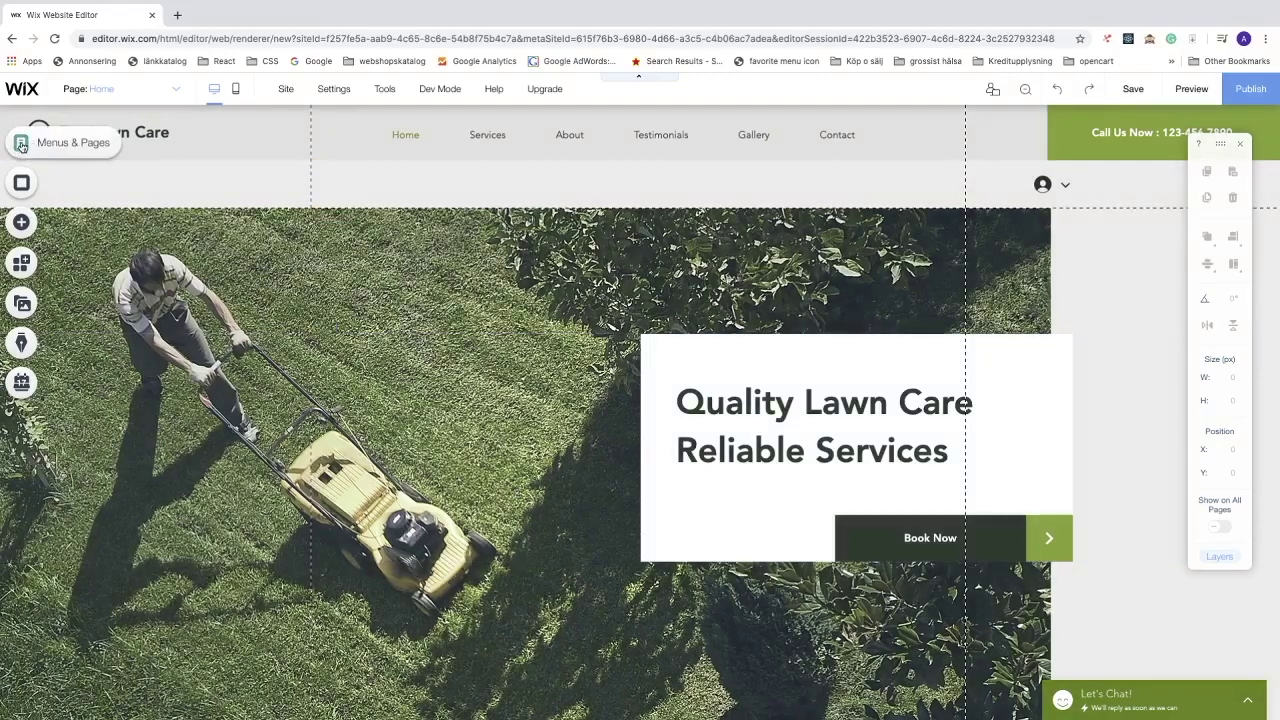
Add a new page right after Home and name it 'Main Page 1'
left_click(22, 144)
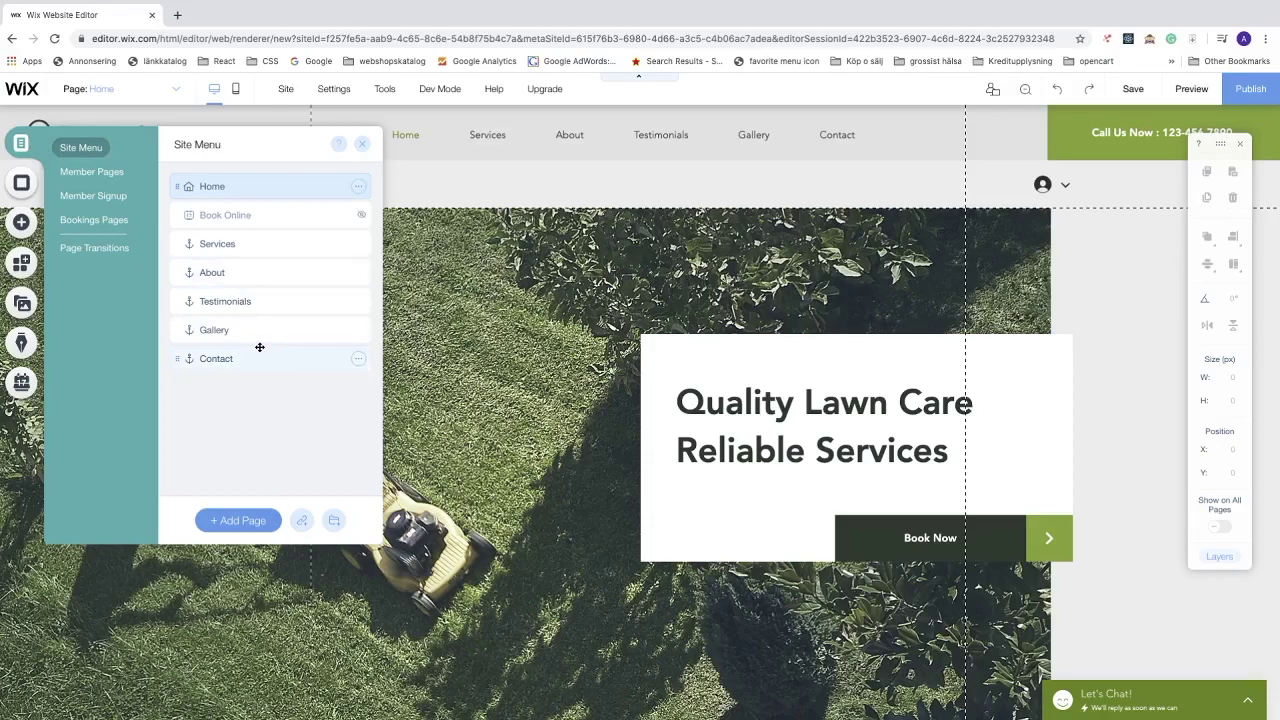
left_click(230, 521)
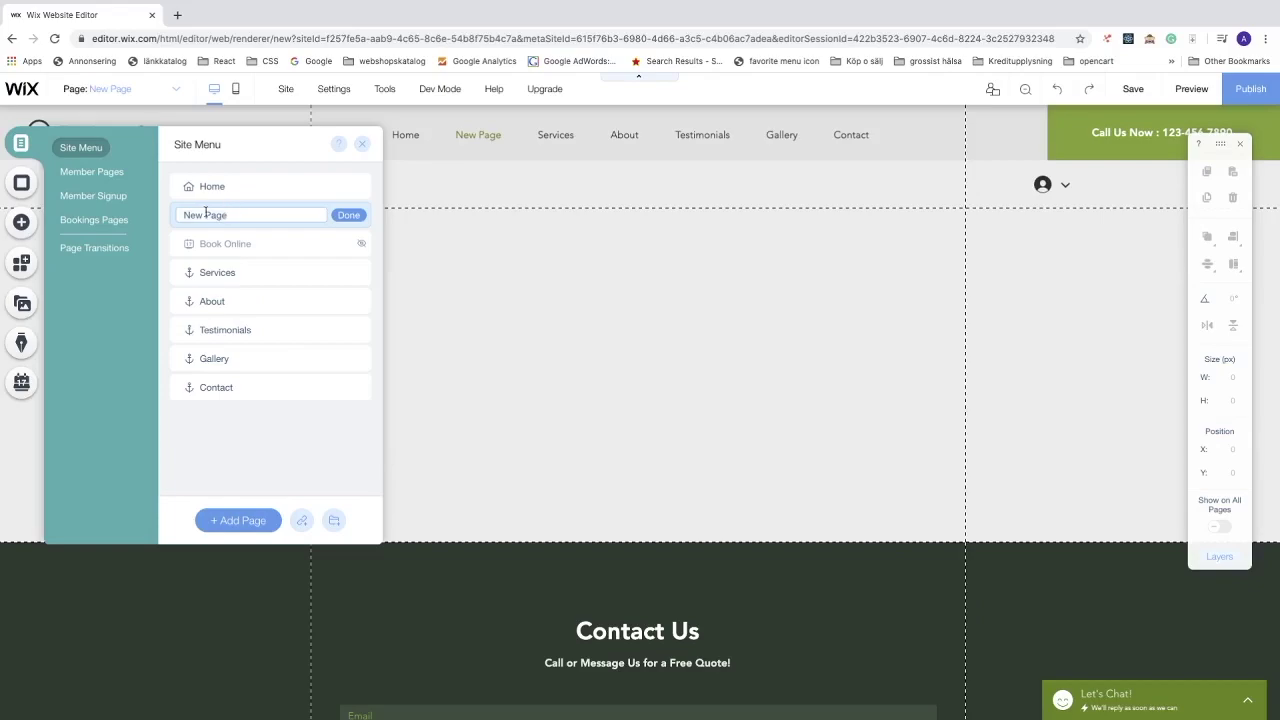
type("Main Pa")
left_click(348, 215)
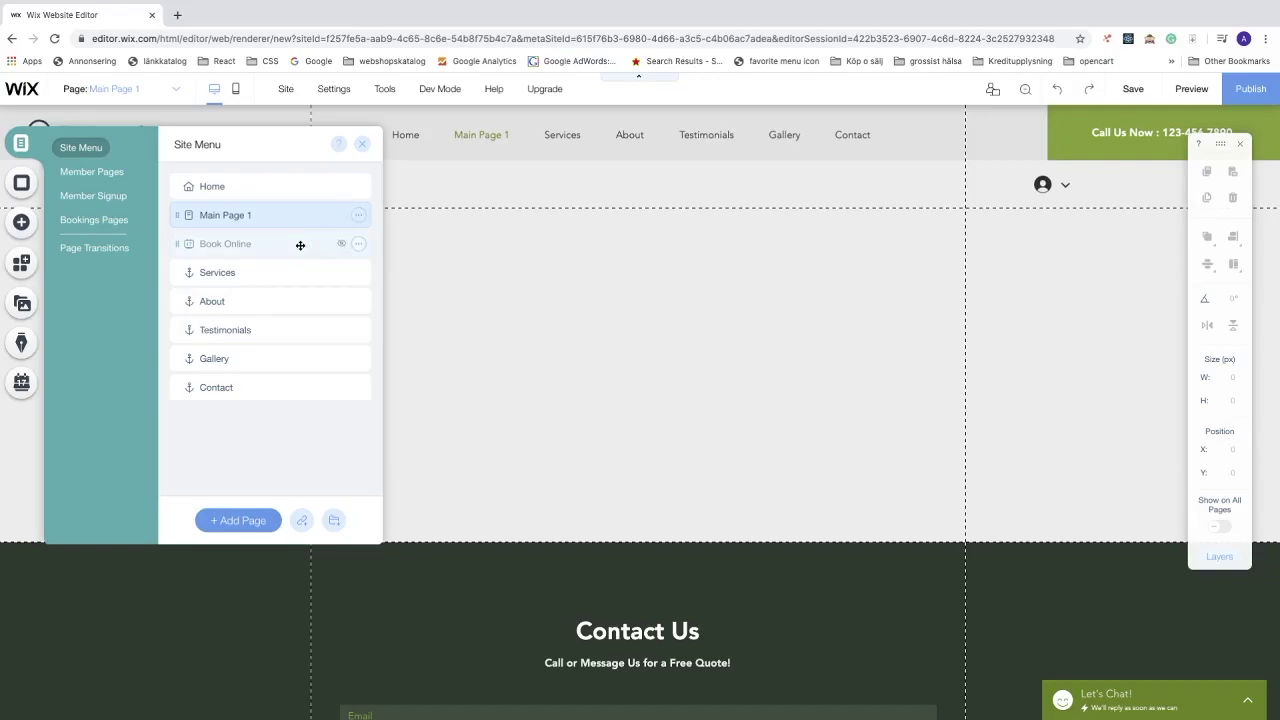
Add two new pages named 'Subitem 1' and 'Subitem 2' after Main Page 1
left_click(244, 524)
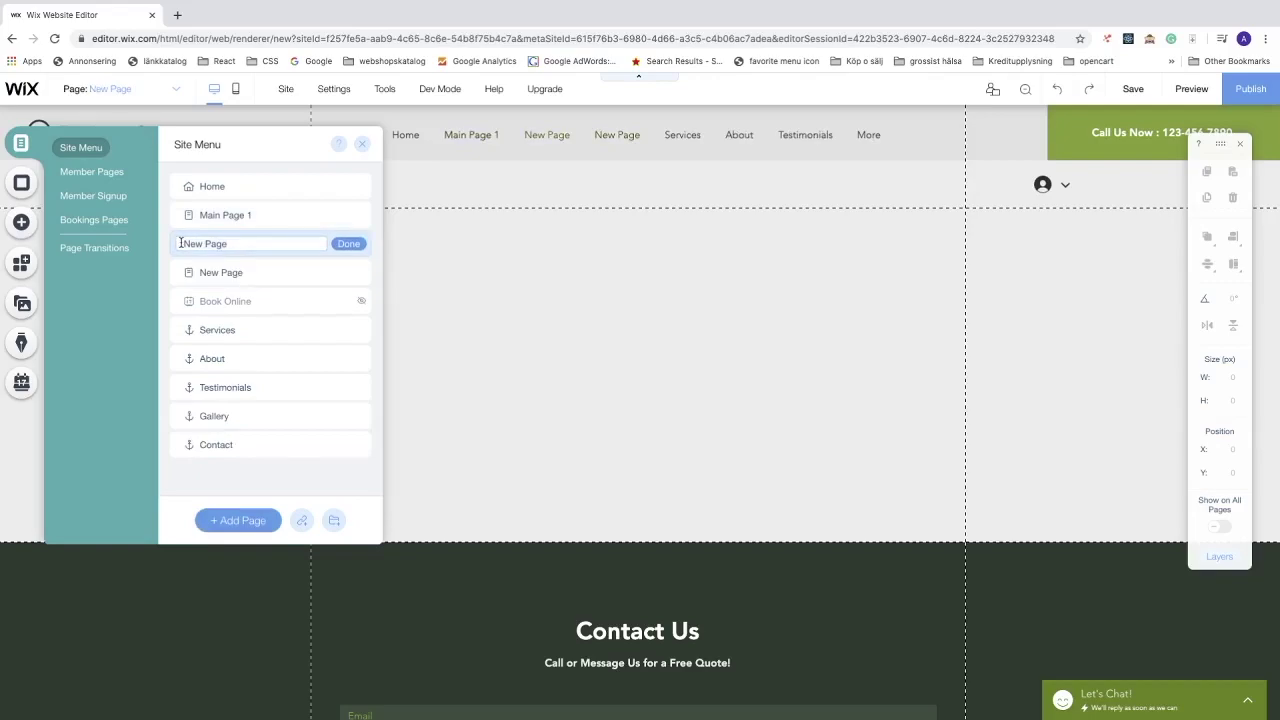
type("Subitem 1")
left_click(347, 243)
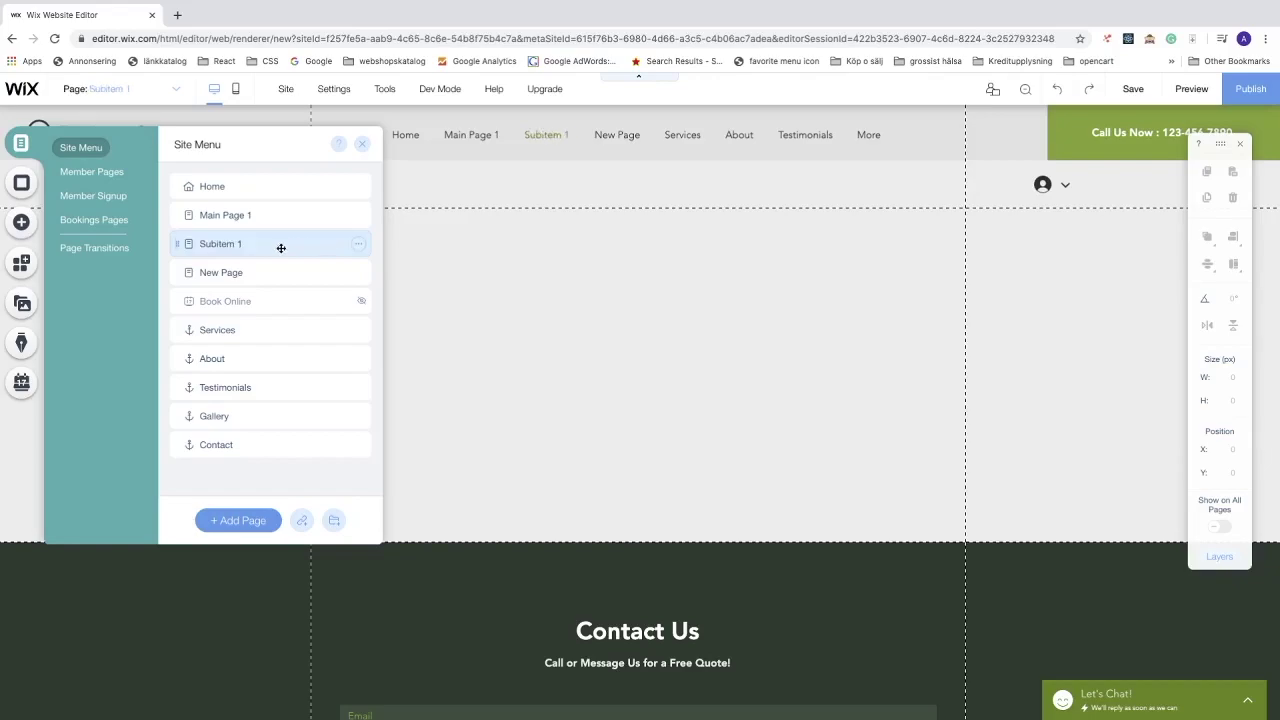
double_click(234, 272)
type("Subitem 2")
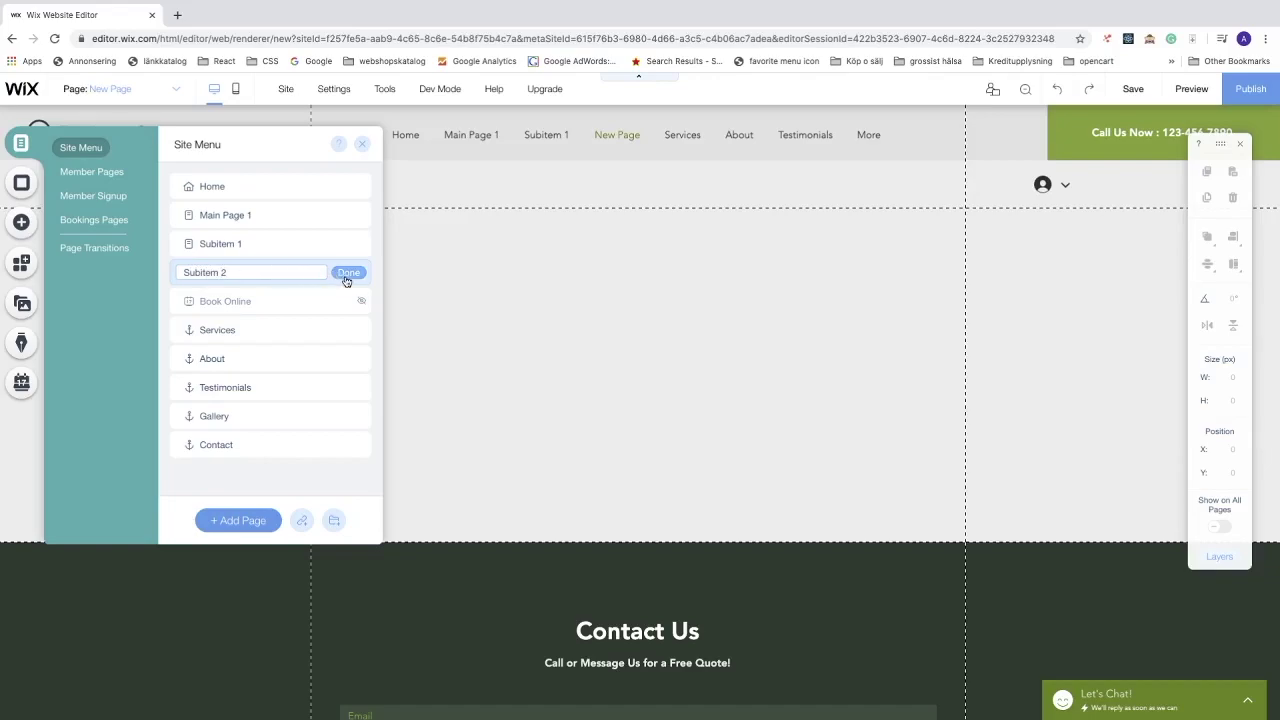
left_click(346, 273)
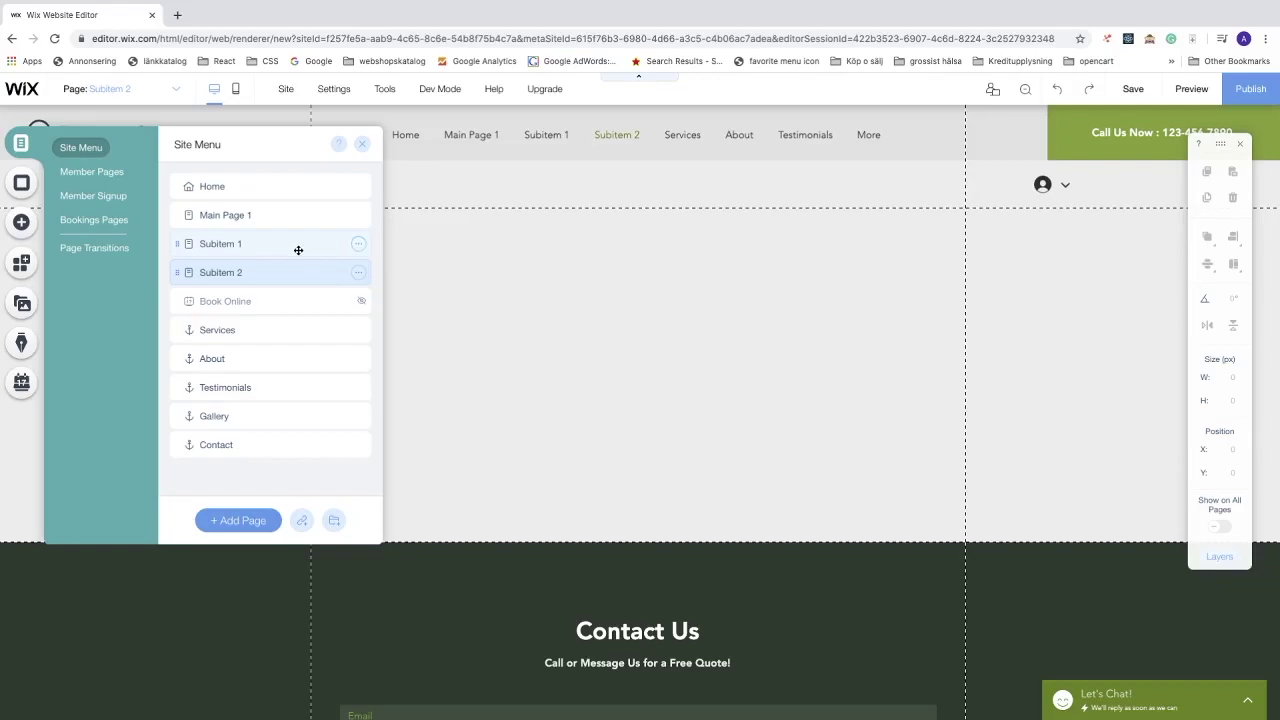
left_click(358, 245)
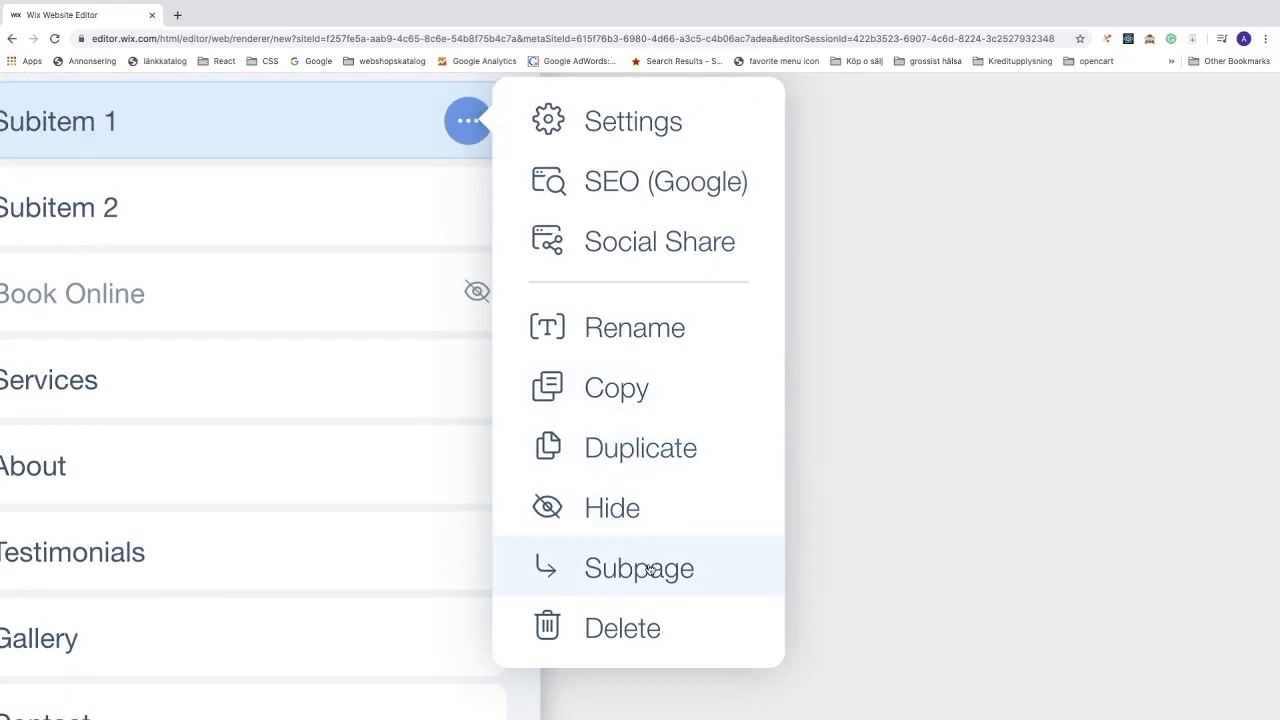
Make Subitem 1 a subpage of Main Page 1 and nest Subitem 2 beneath it
left_click(649, 568)
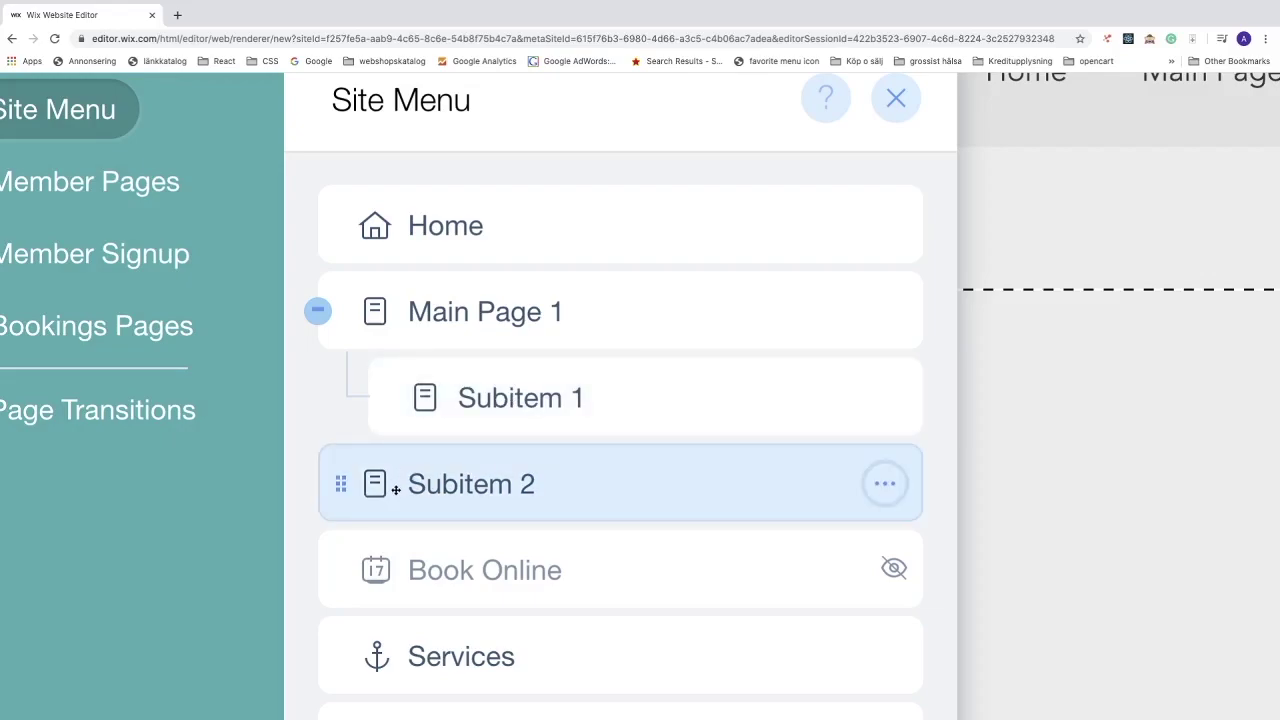
left_click_drag(403, 483, 489, 462)
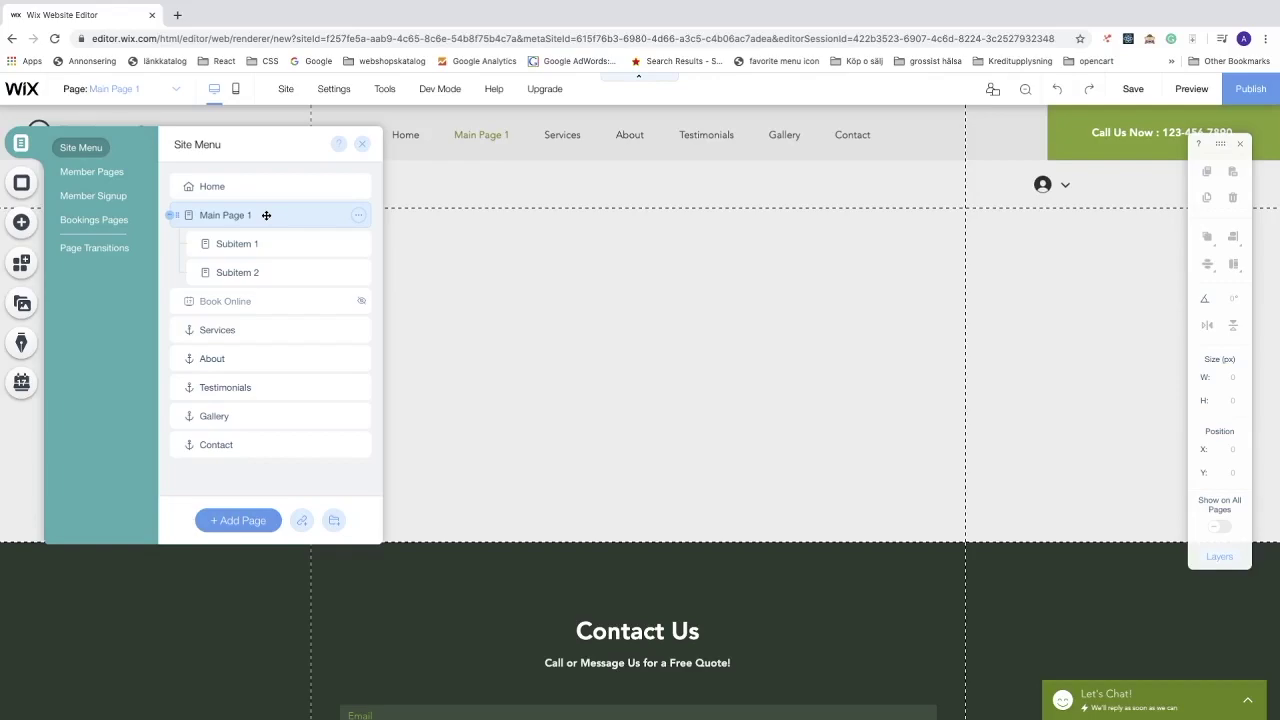
Set the pale misty image as Main Page 1's background
left_click(477, 265)
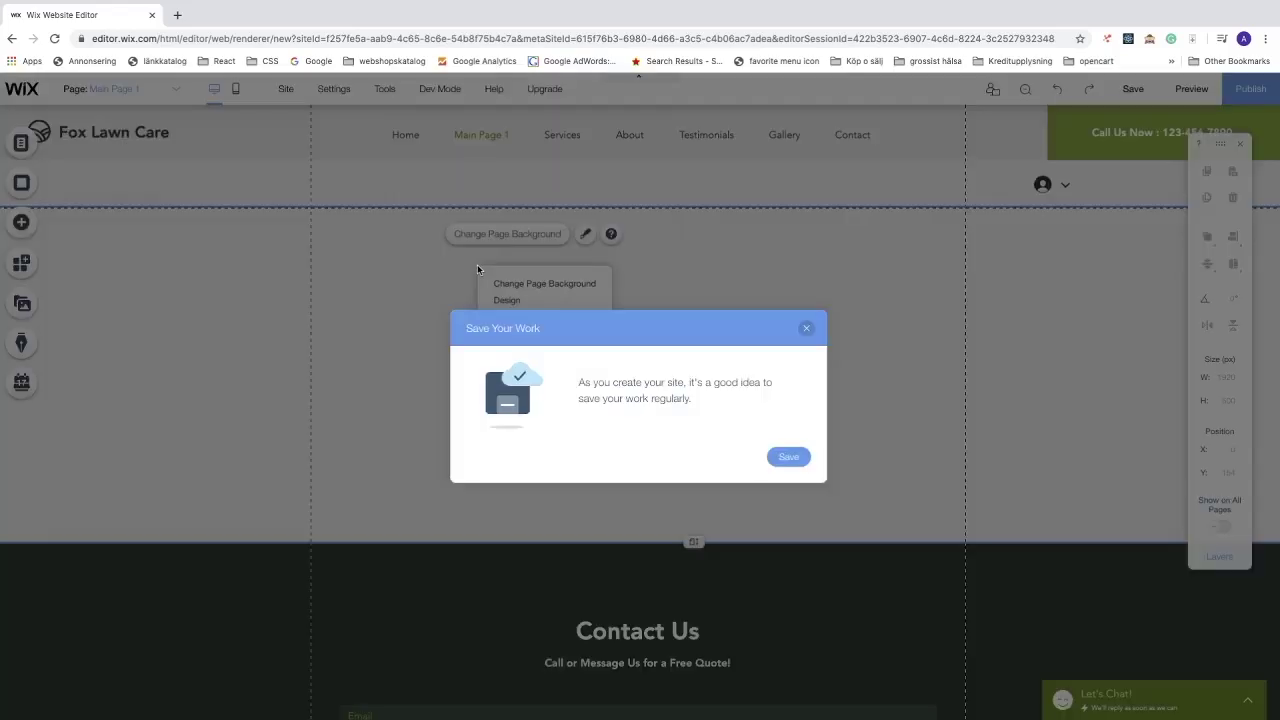
left_click(806, 328)
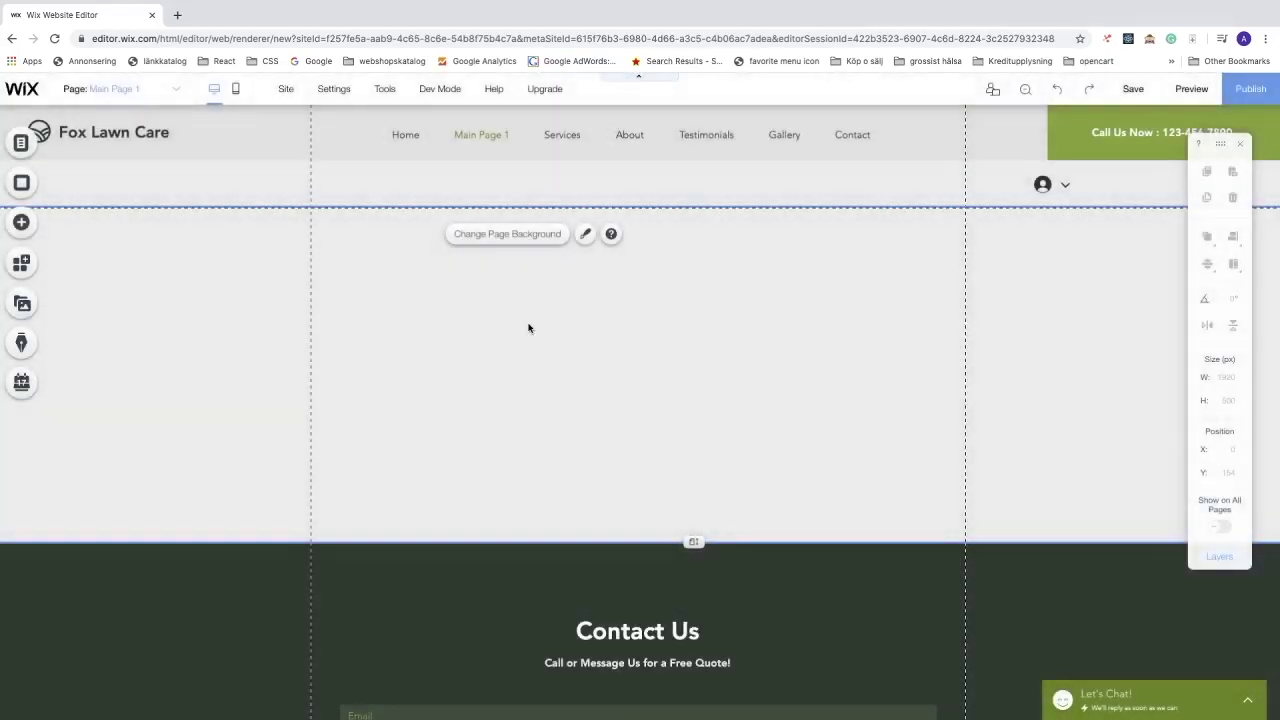
left_click(486, 238)
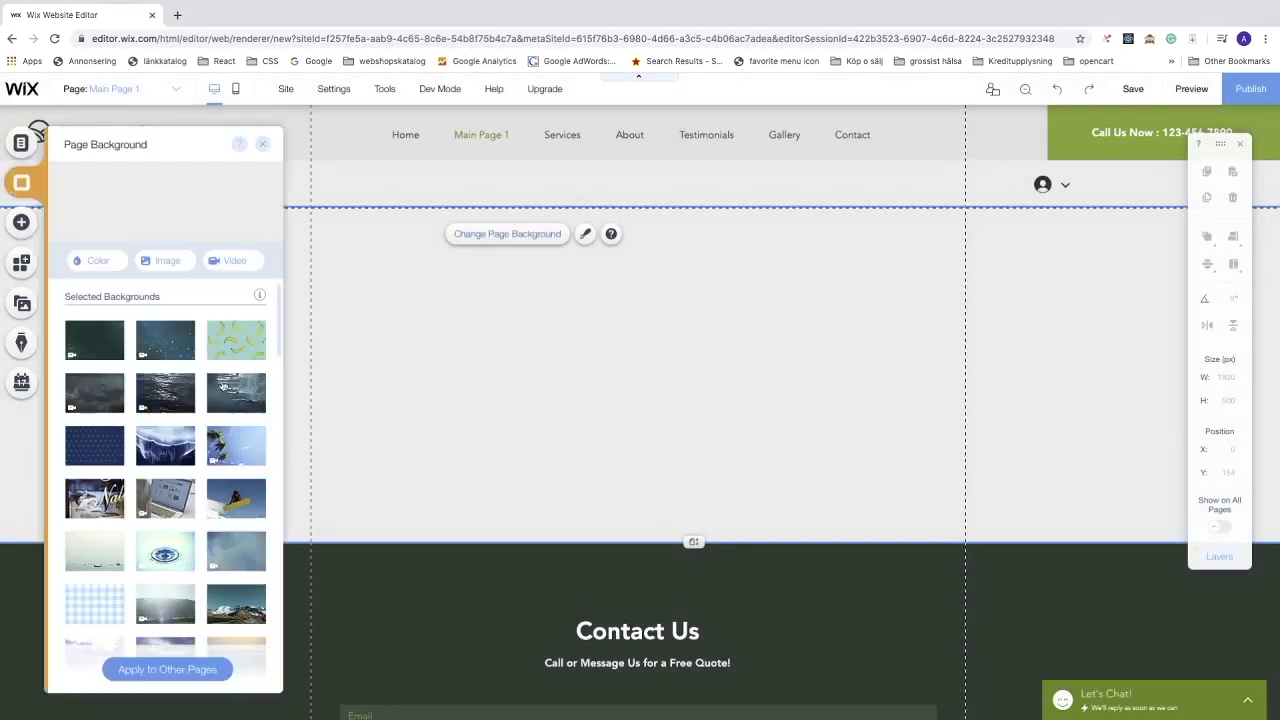
left_click(97, 566)
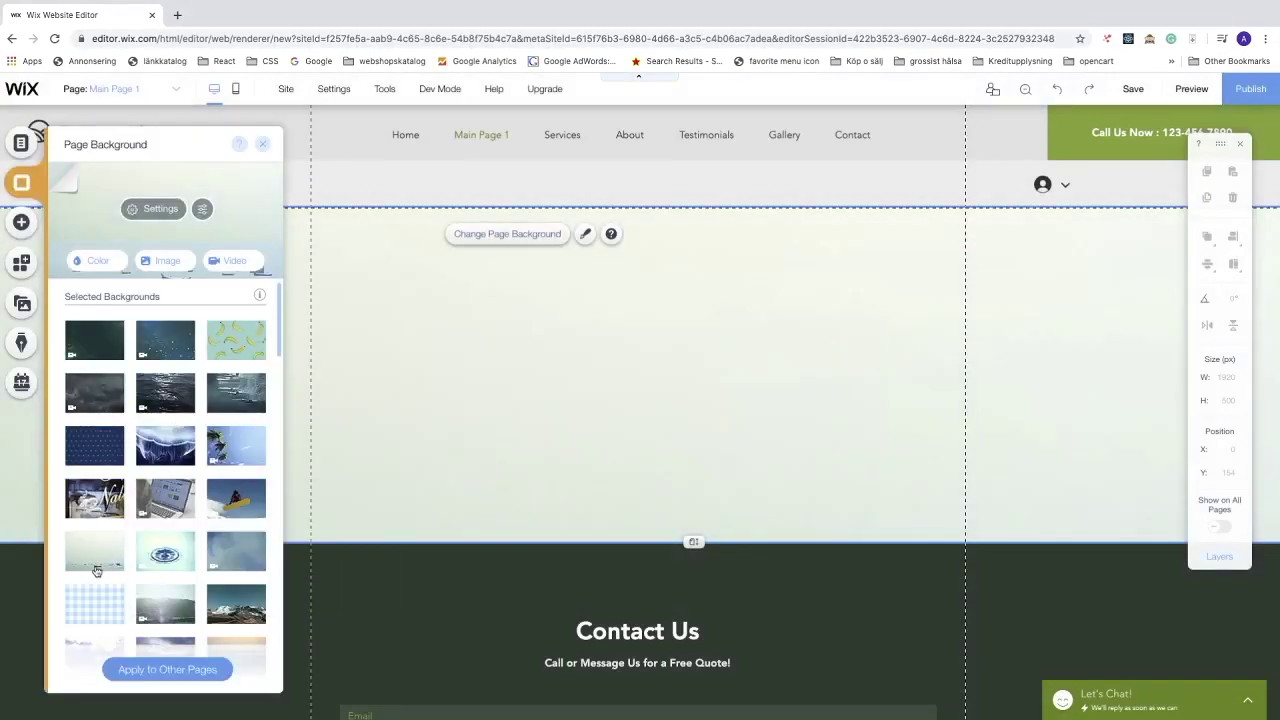
left_click(262, 144)
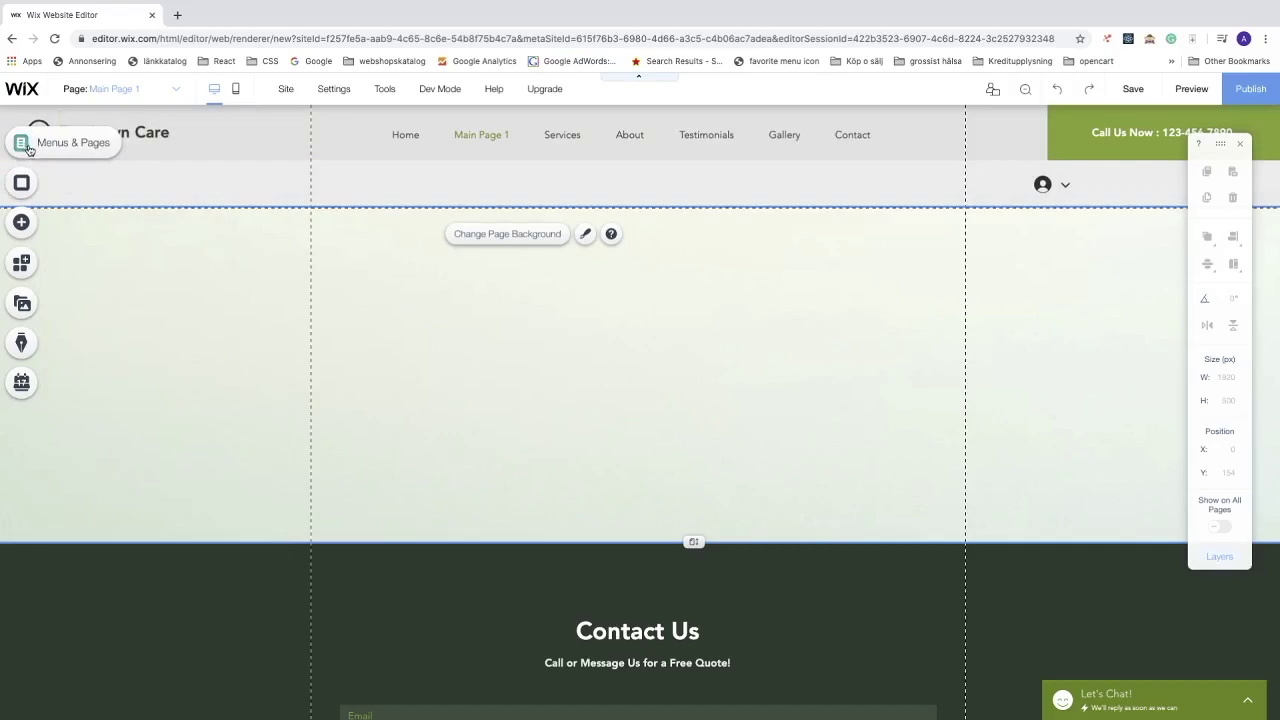
Switch to Subitem 1 and give it the jellyfish image background
left_click(21, 143)
left_click(234, 243)
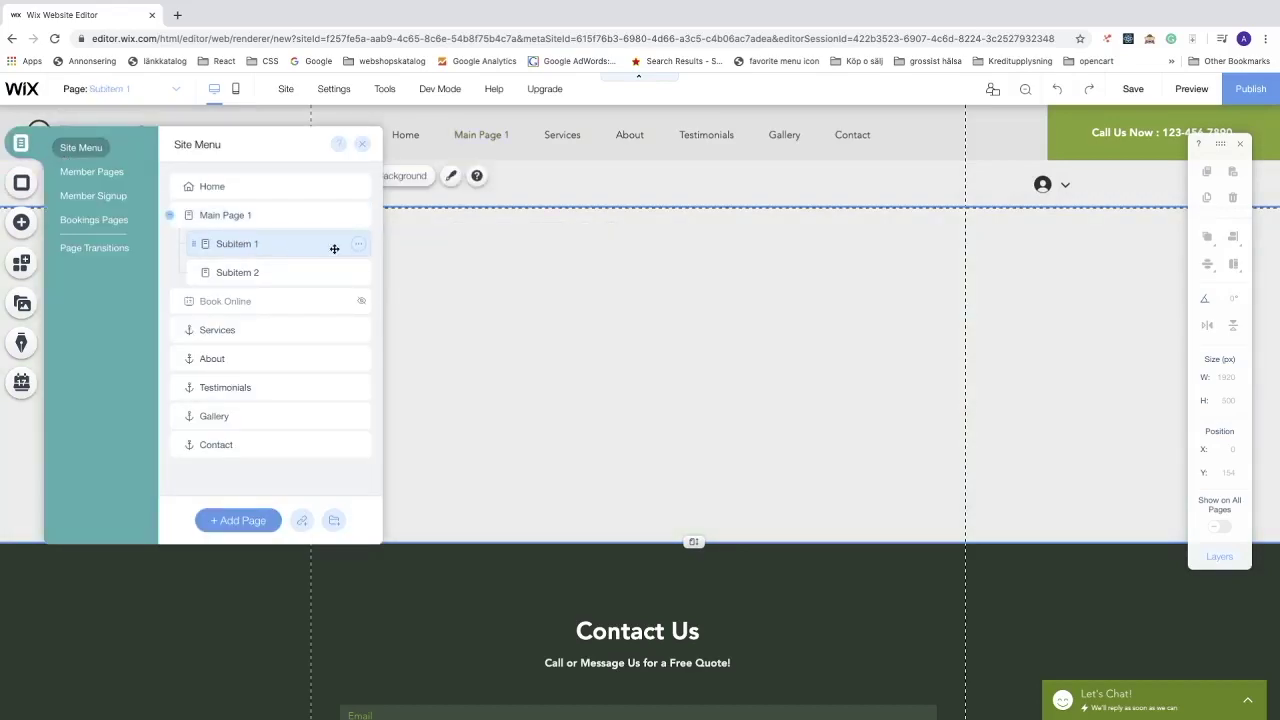
left_click(406, 260)
left_click(392, 178)
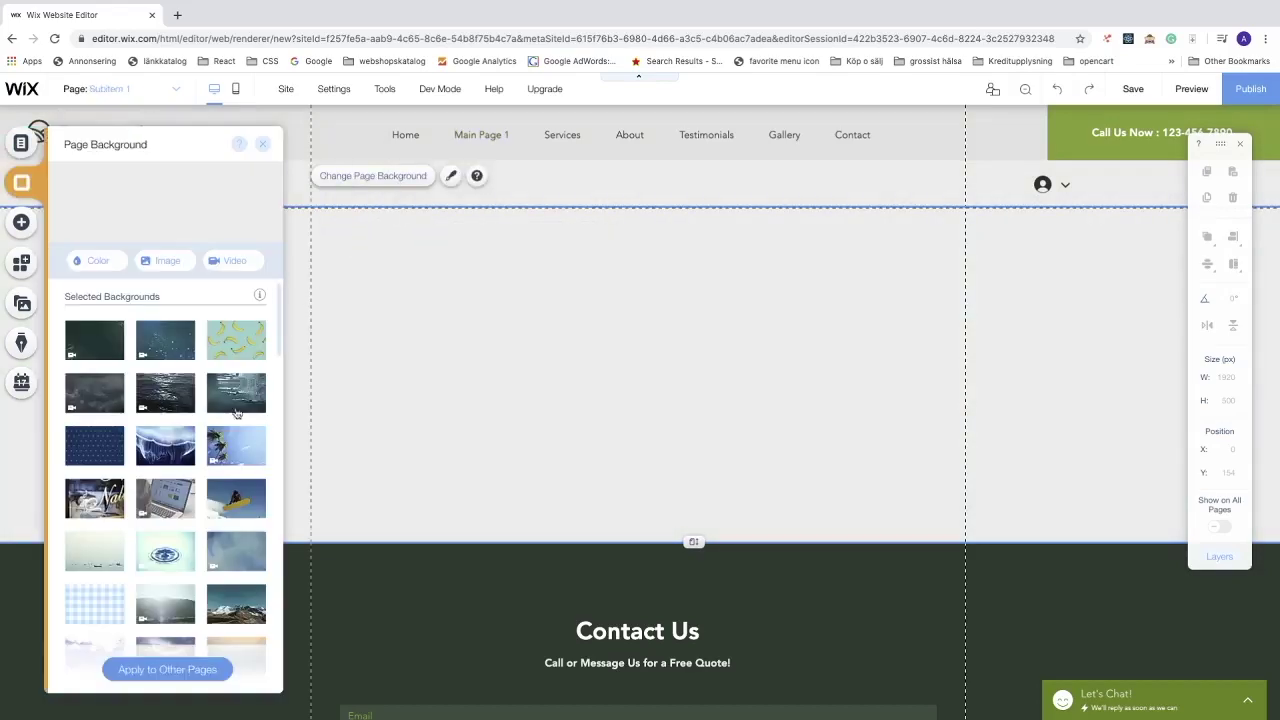
left_click(158, 446)
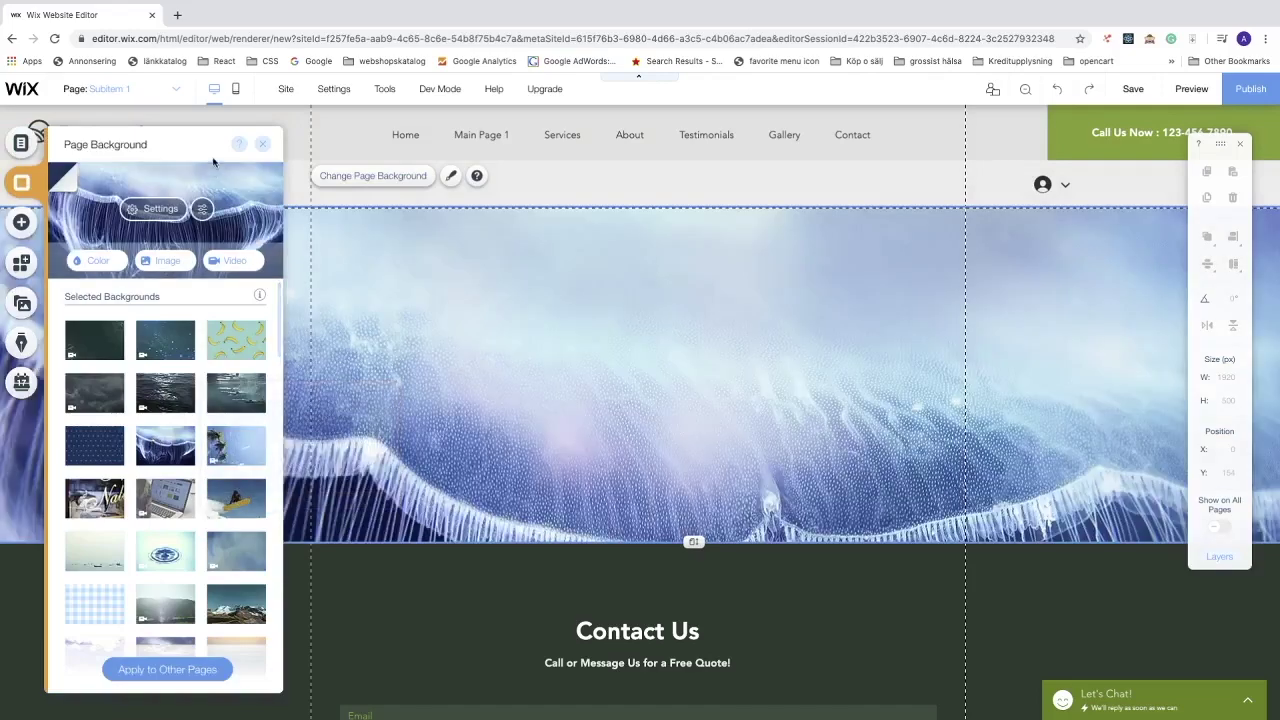
left_click(262, 144)
Switch to Subitem 2 and give it a green gradient background
left_click(21, 143)
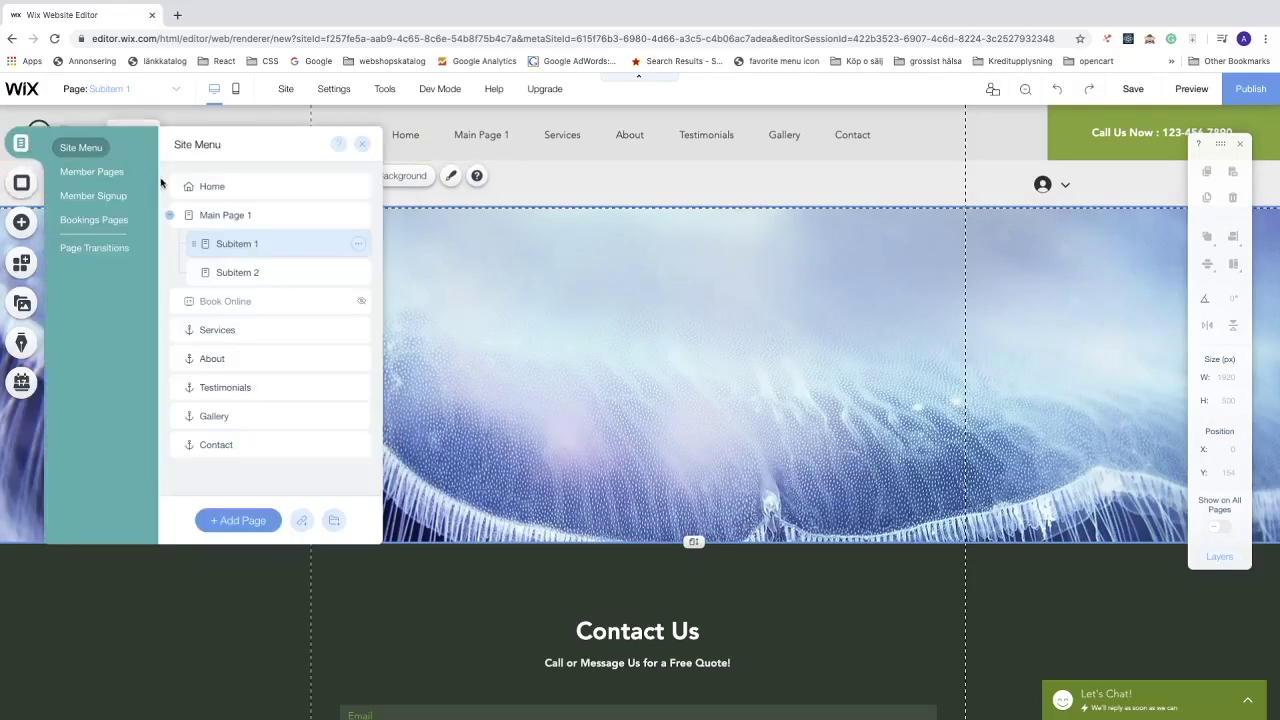
left_click(224, 272)
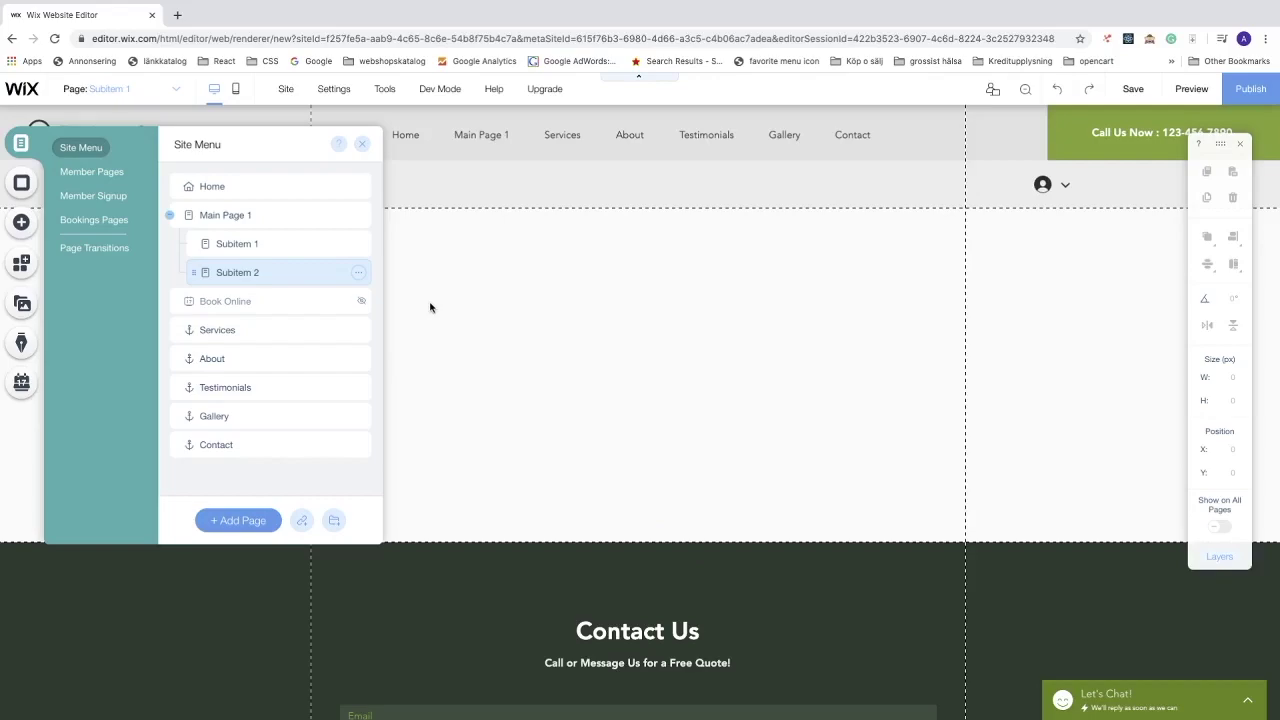
left_click(414, 251)
left_click(392, 175)
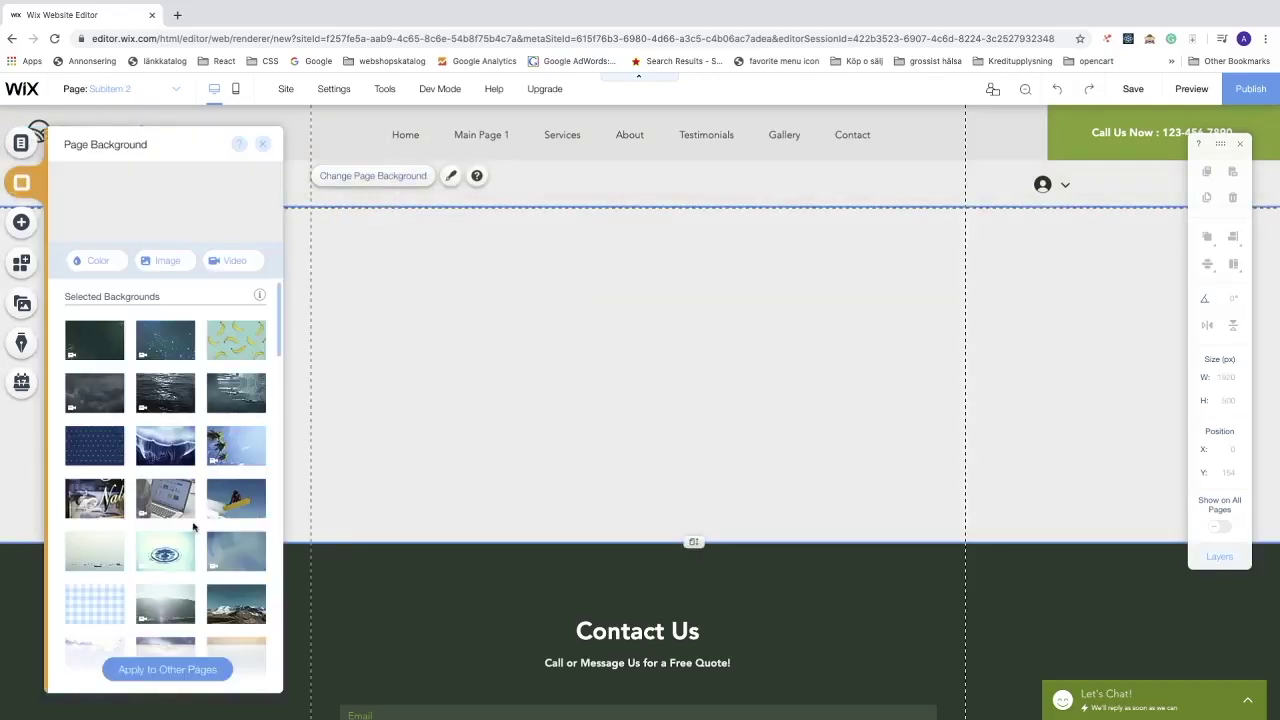
scroll(190, 550, "down", 3)
left_click(231, 500)
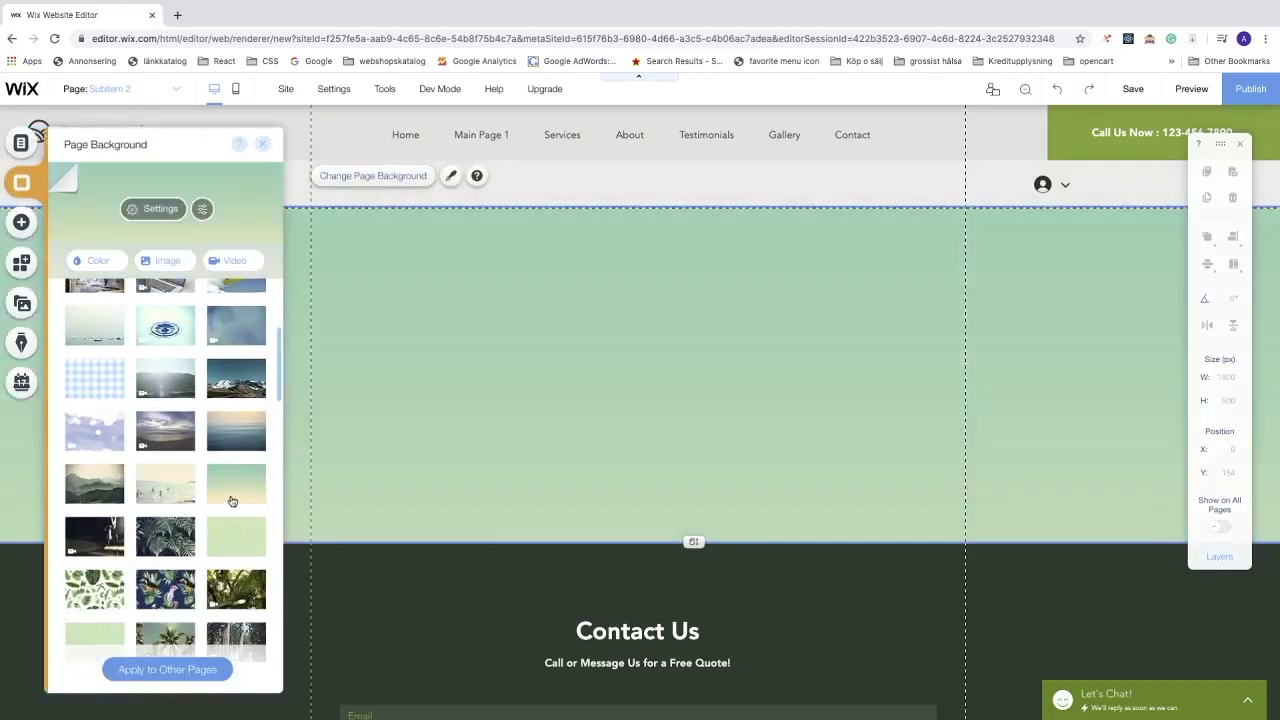
left_click(259, 150)
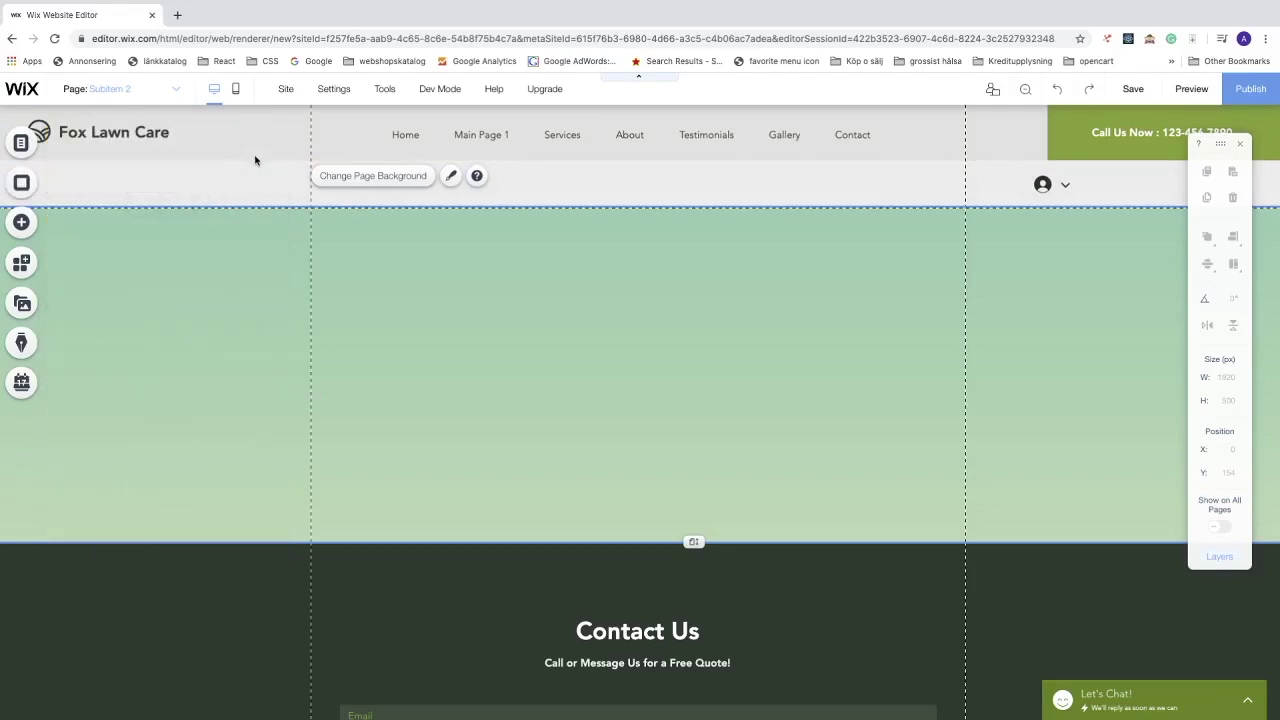
left_click(21, 148)
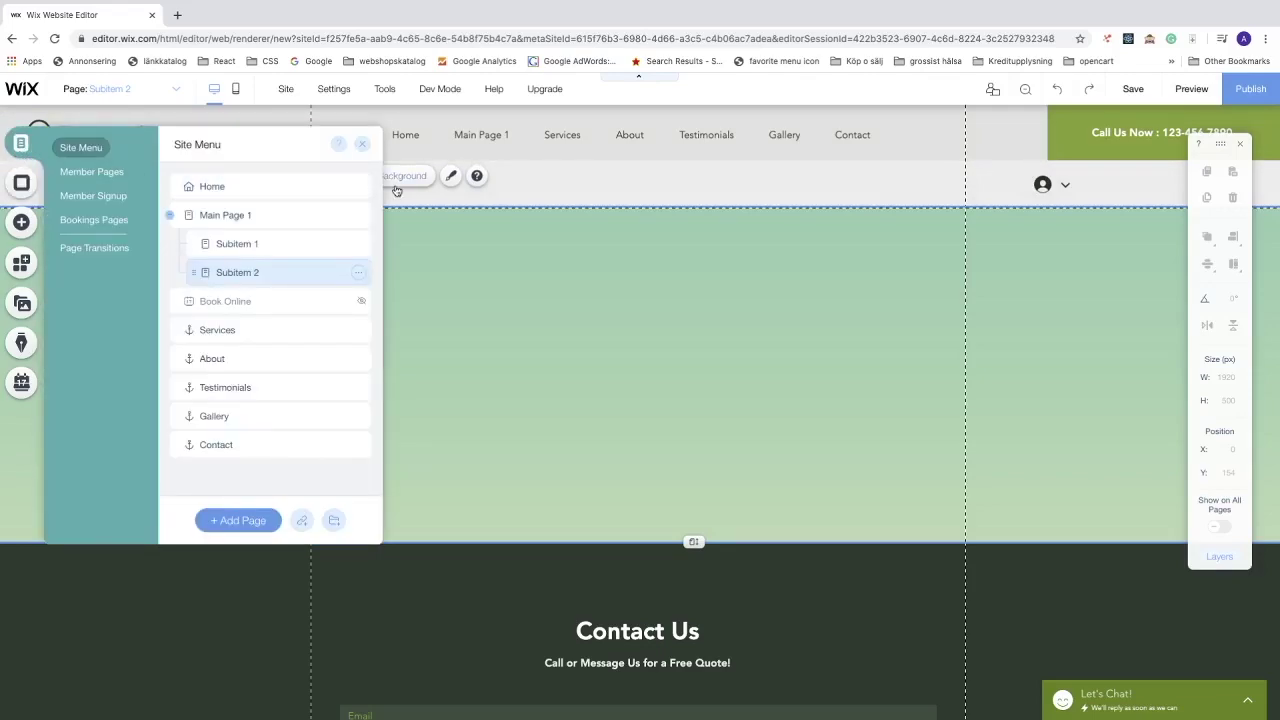
Preview the site, visit Main Page 1 and Subitem 2 from its dropdown, then return to editing
left_click(1191, 90)
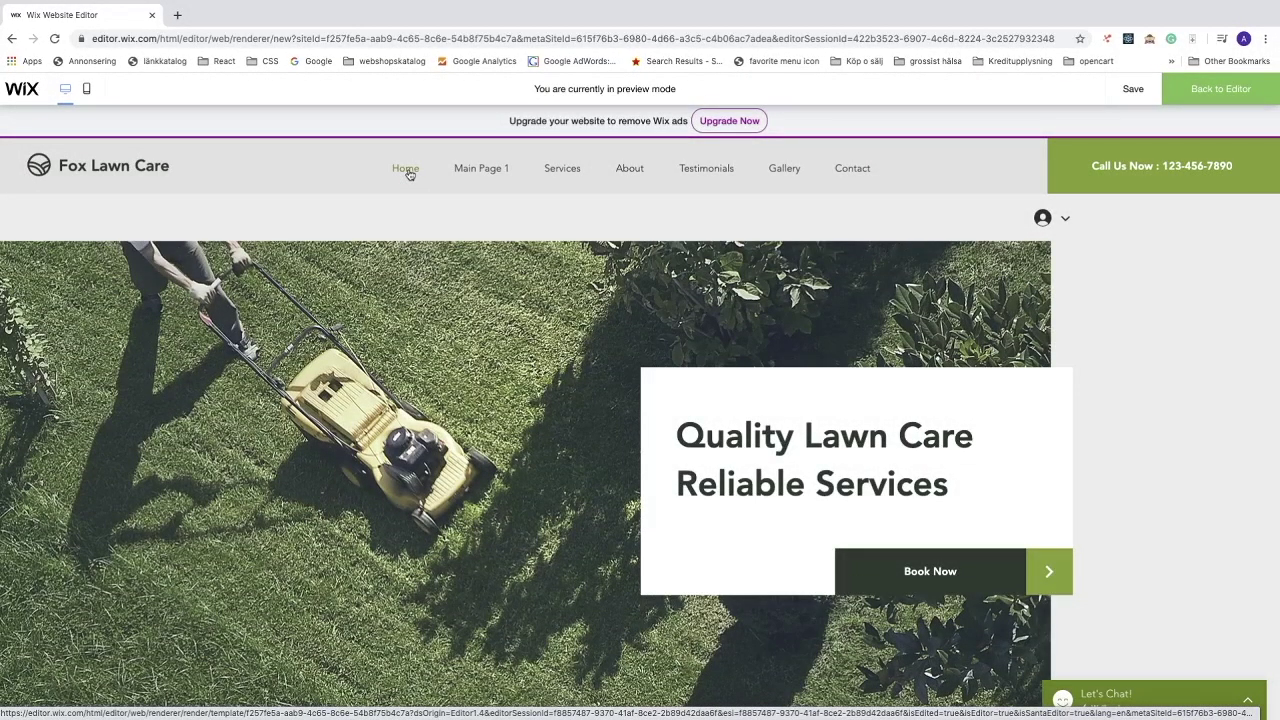
mouse_move(463, 169)
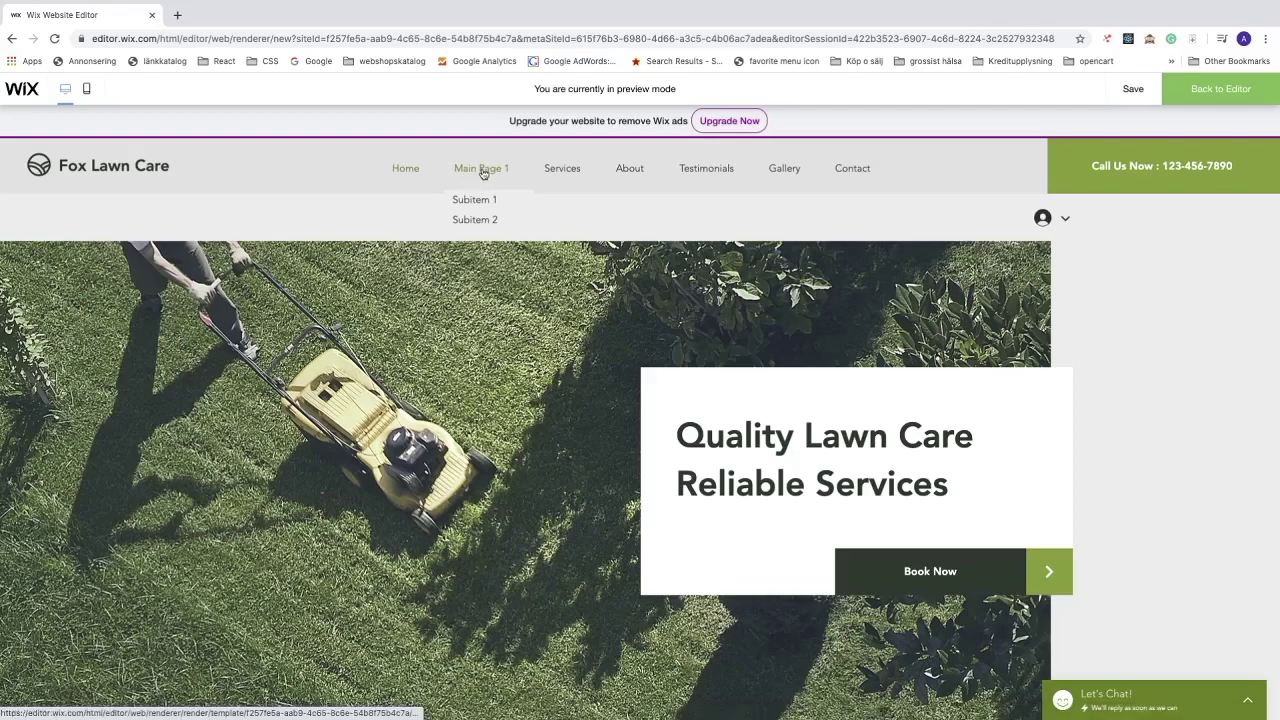
left_click(483, 170)
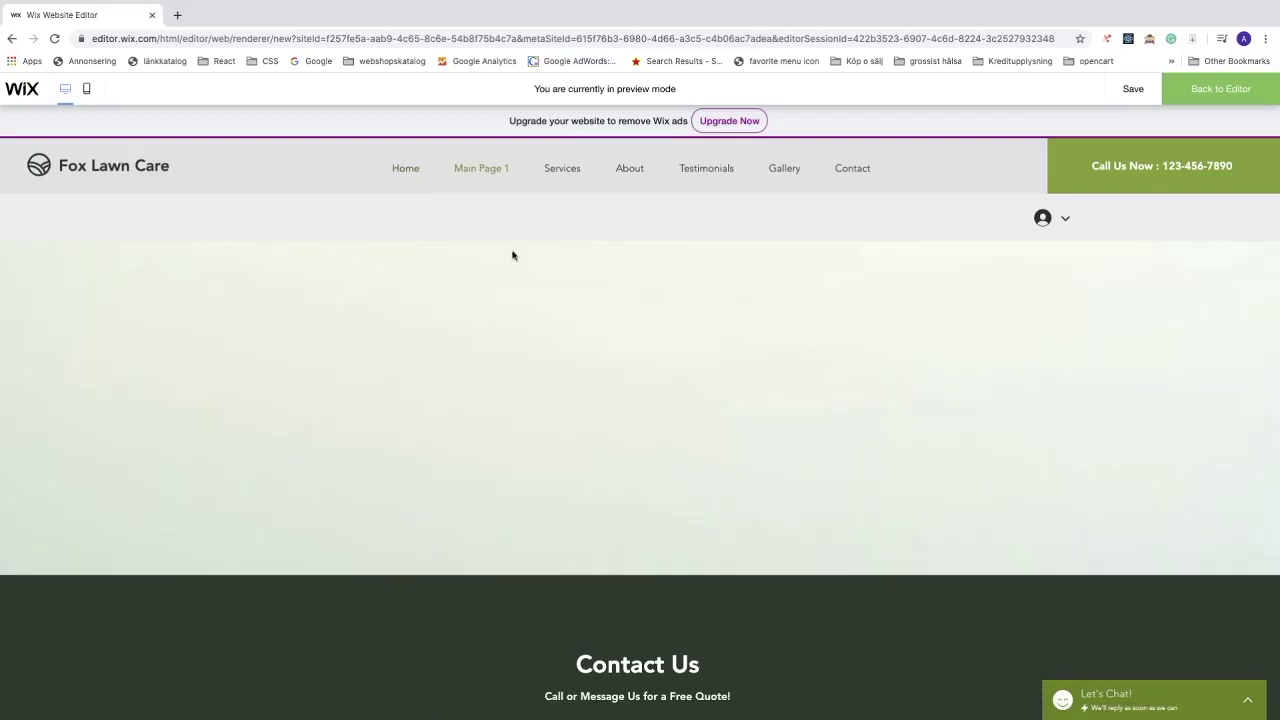
mouse_move(480, 171)
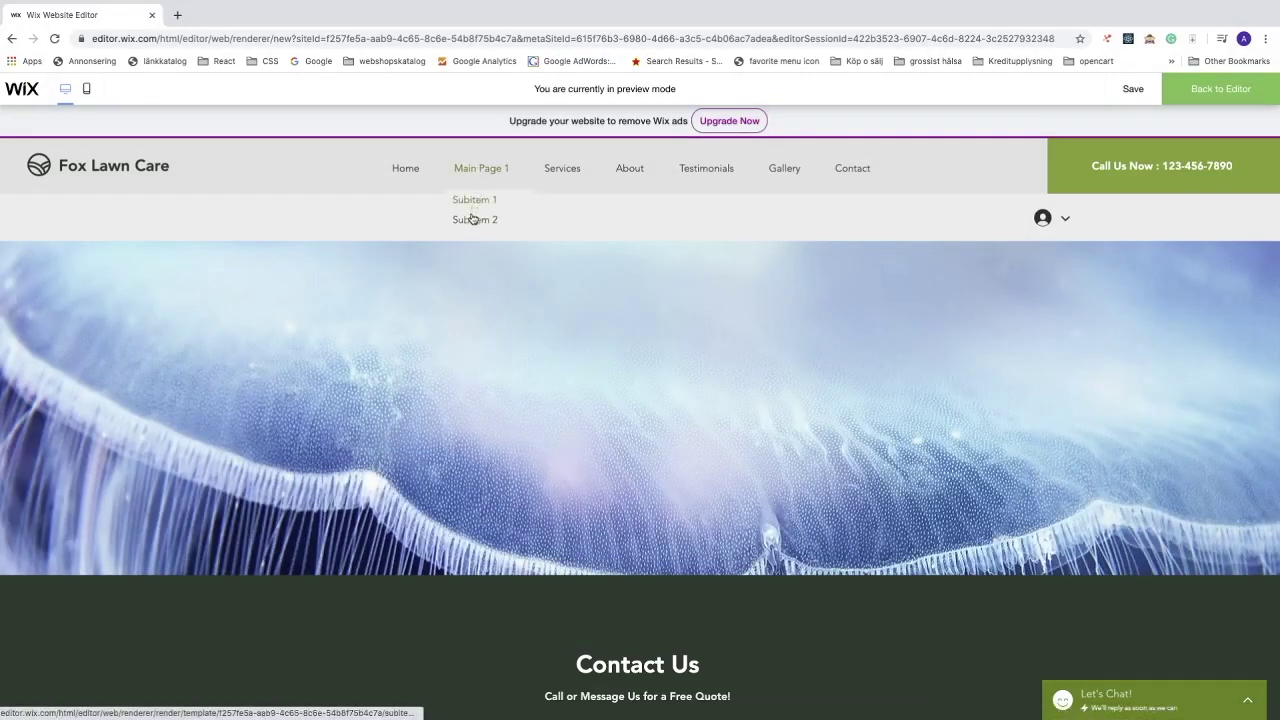
left_click(472, 221)
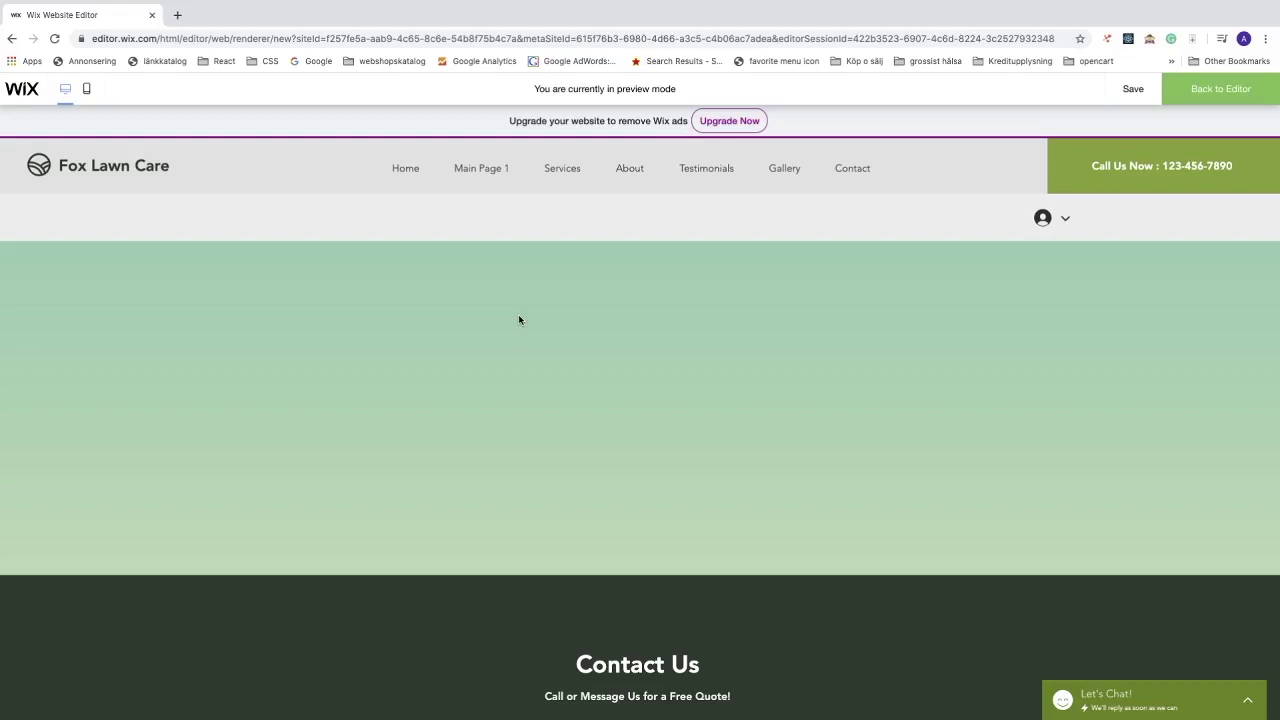
left_click(1218, 89)
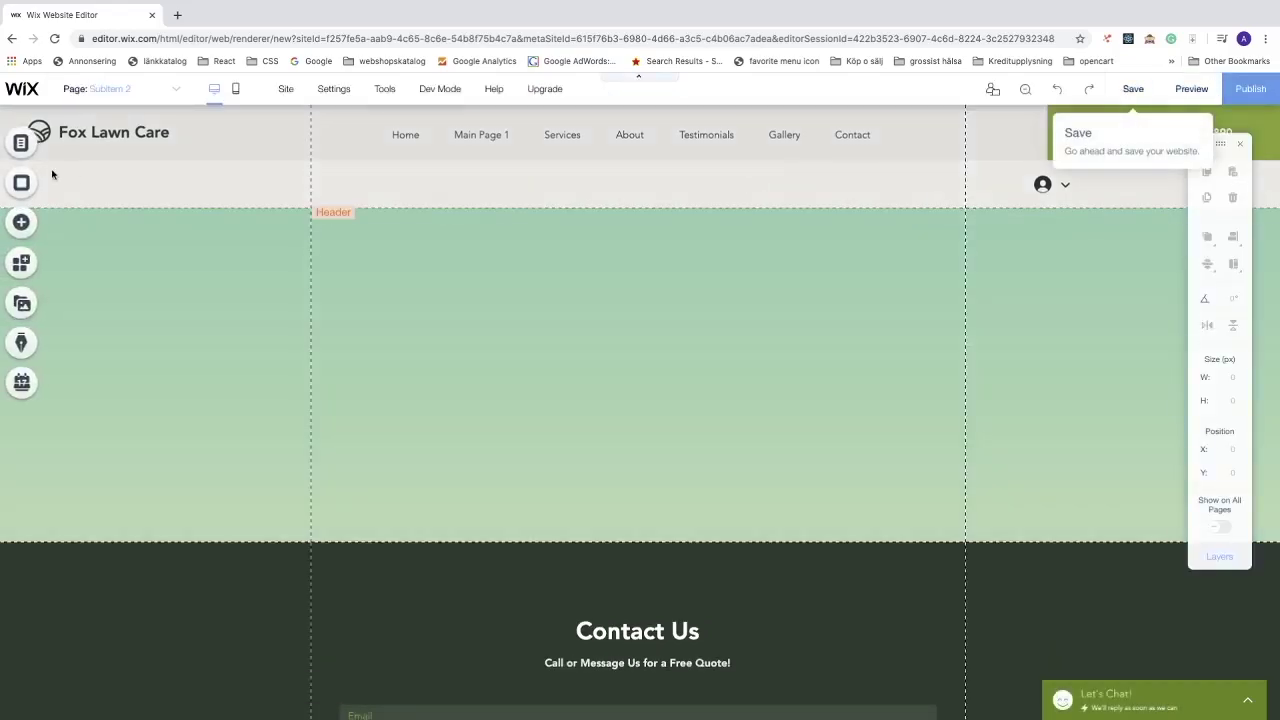
Add a new menu folder named 'Main Page 2' in the Site Menu
left_click(24, 148)
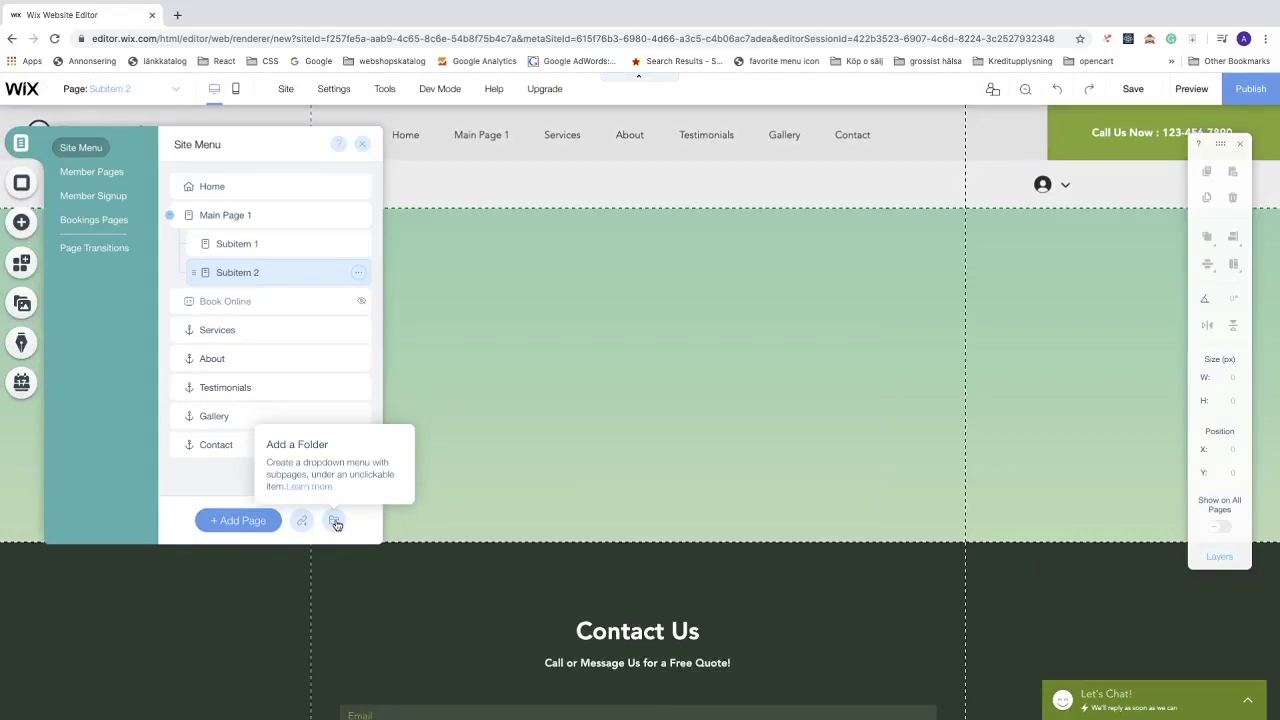
left_click(335, 521)
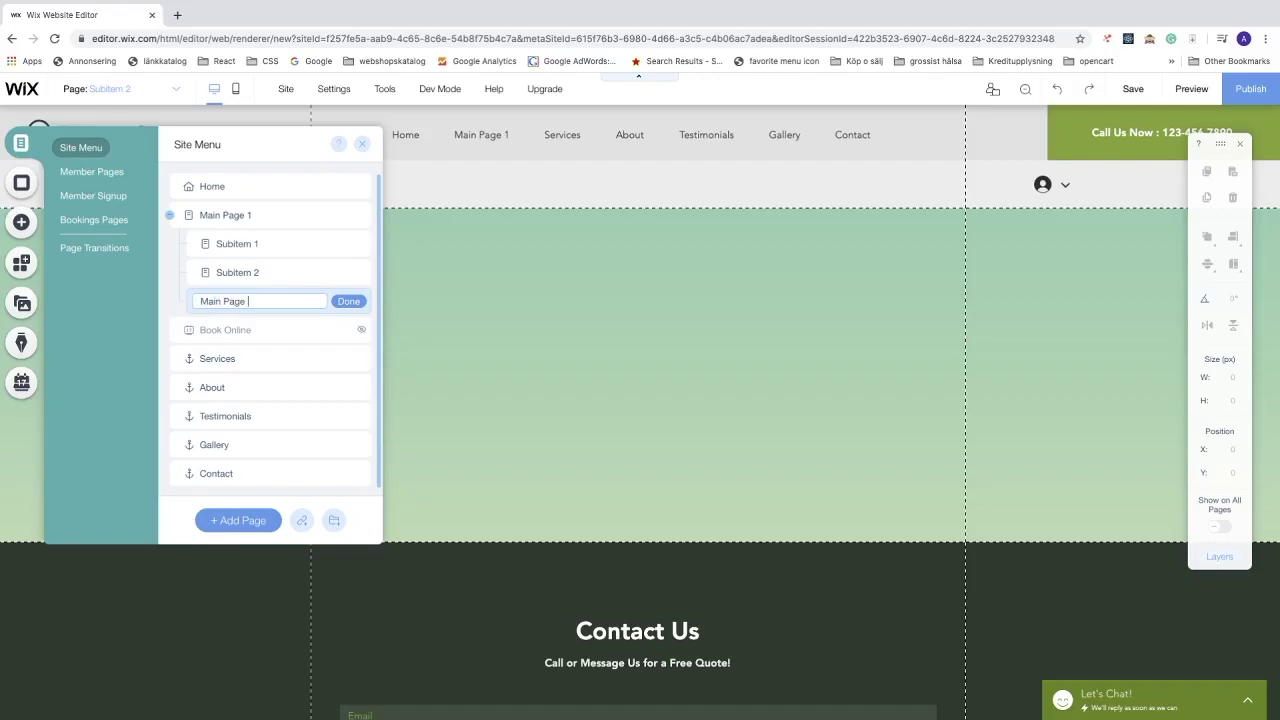
left_click(348, 301)
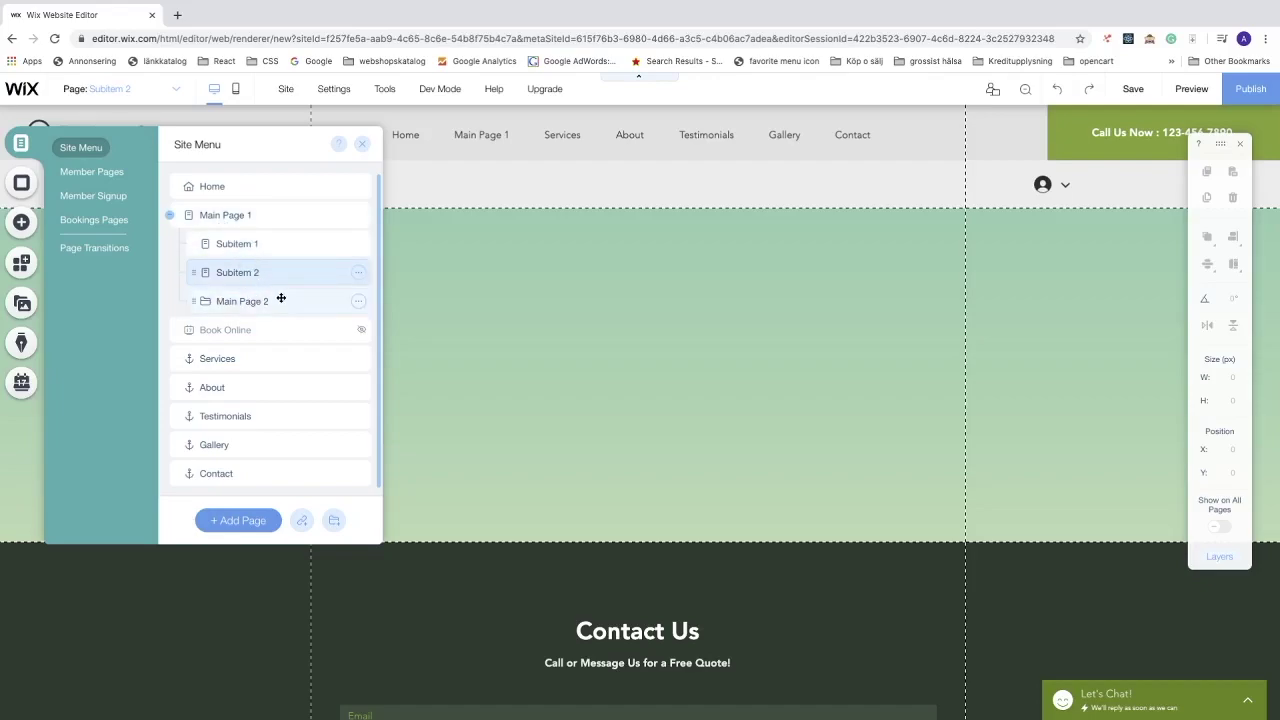
Turn Main Page 2 into a top-level main page, then open Main Page 1
left_click(358, 303)
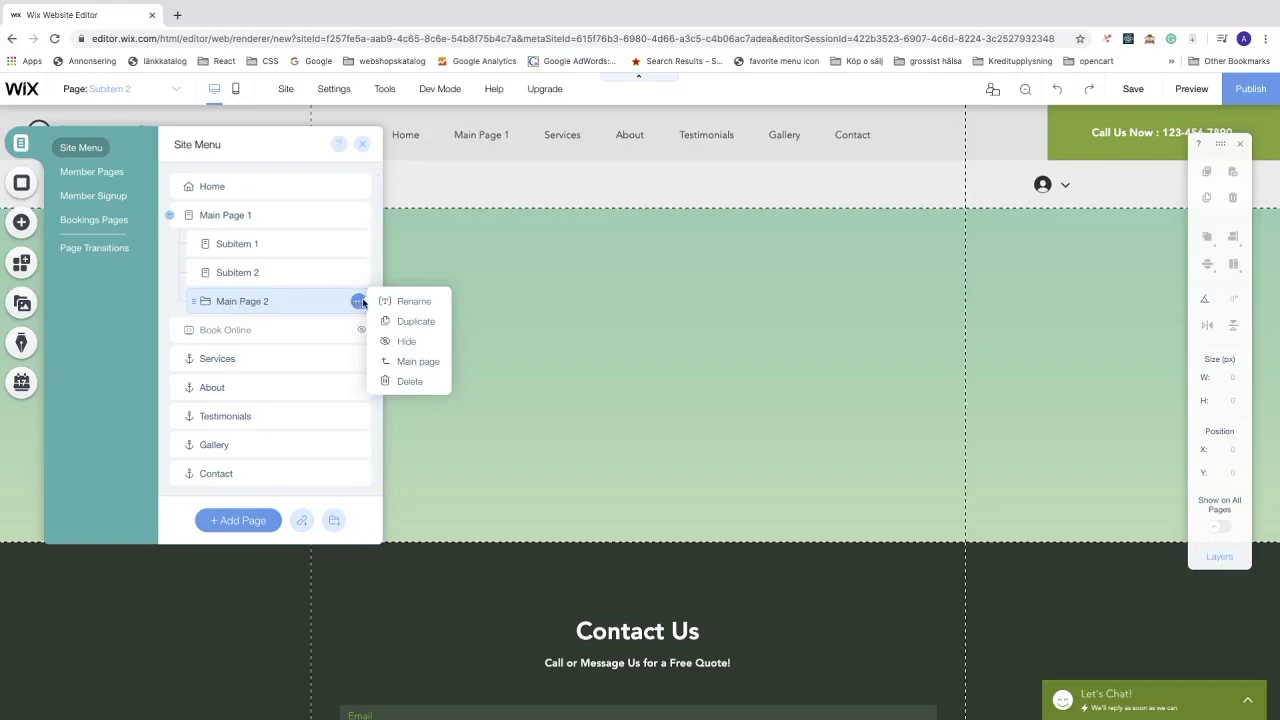
left_click(416, 363)
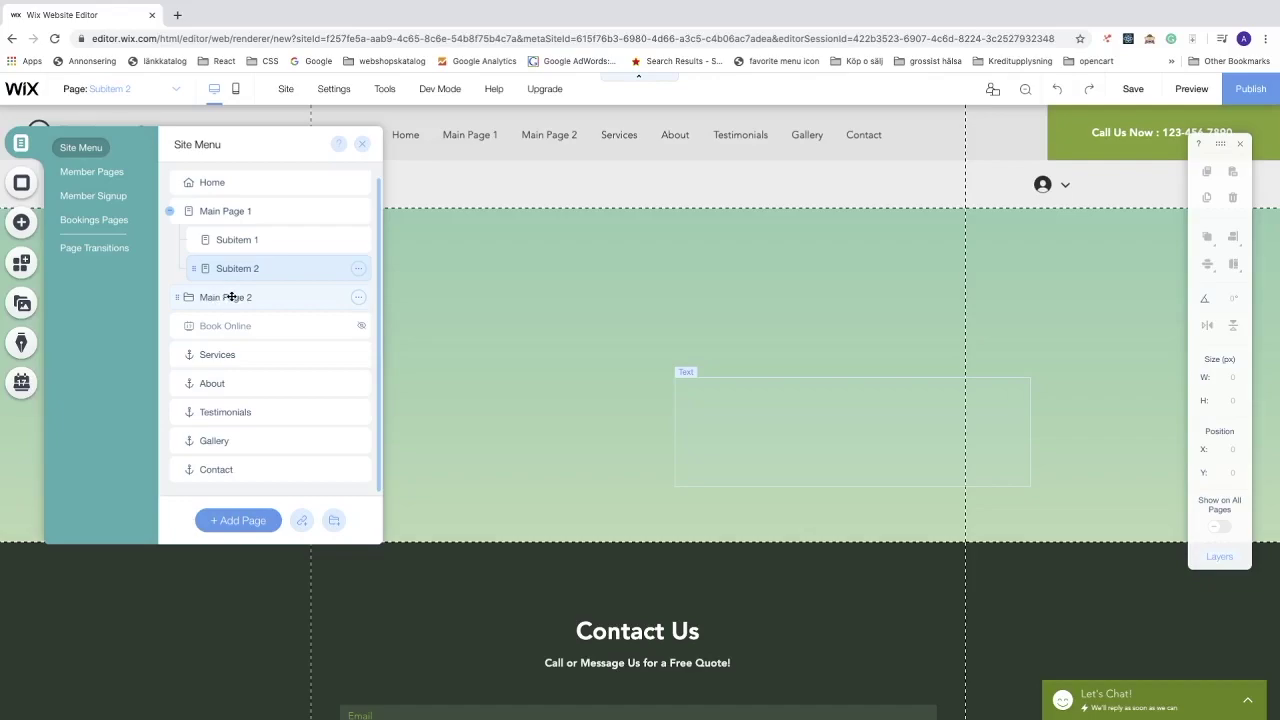
left_click(295, 302)
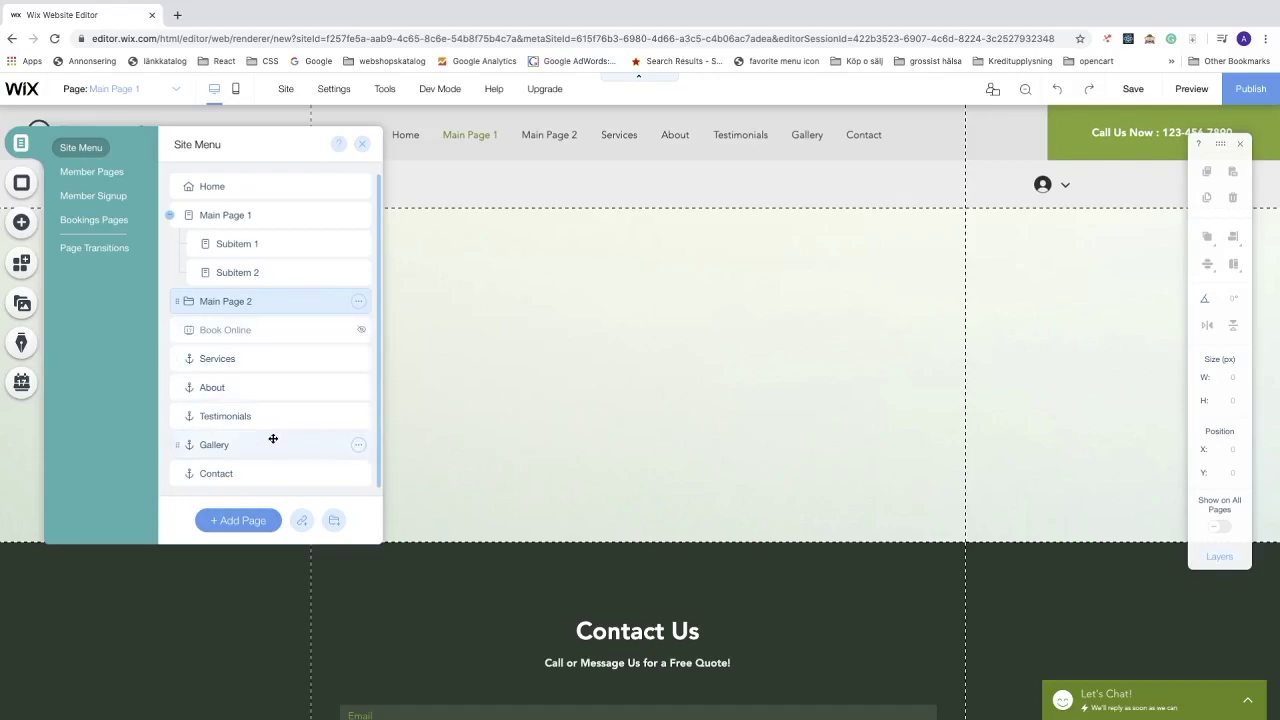
Add a page named 'Subitem folder 1' and nest it under Main Page 2
left_click(239, 524)
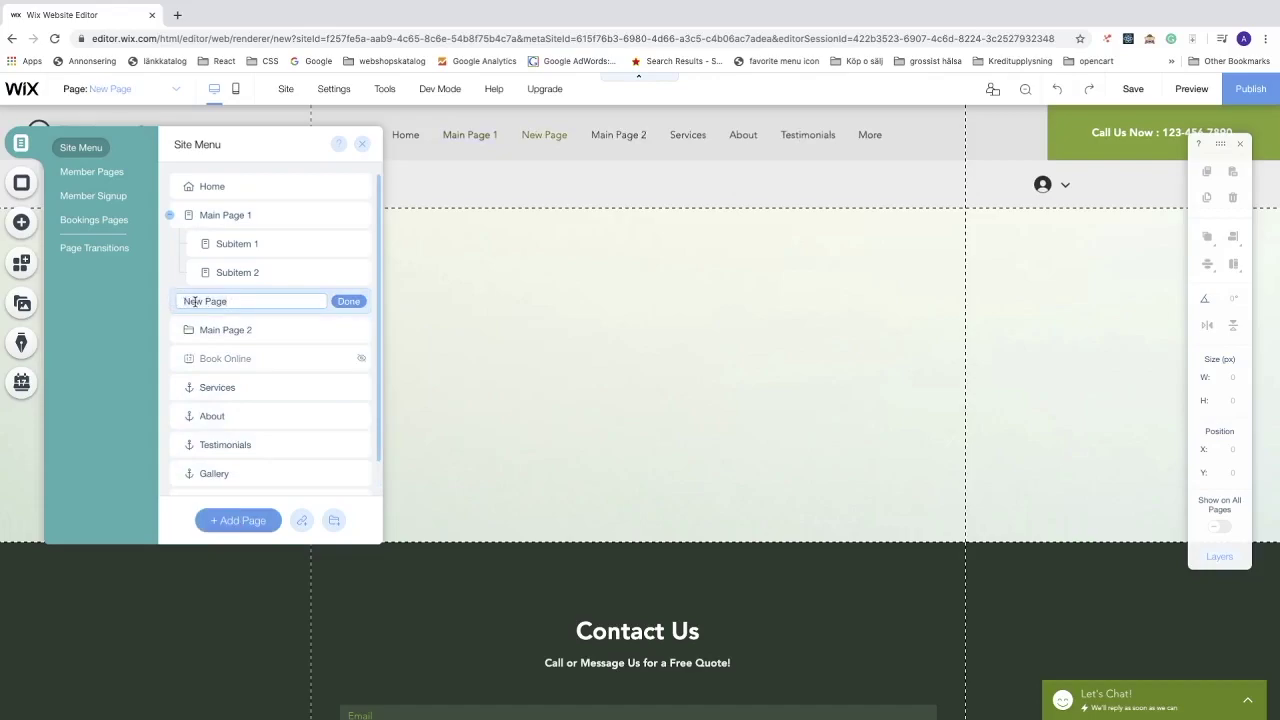
type("Subitem folder 1")
left_click(352, 303)
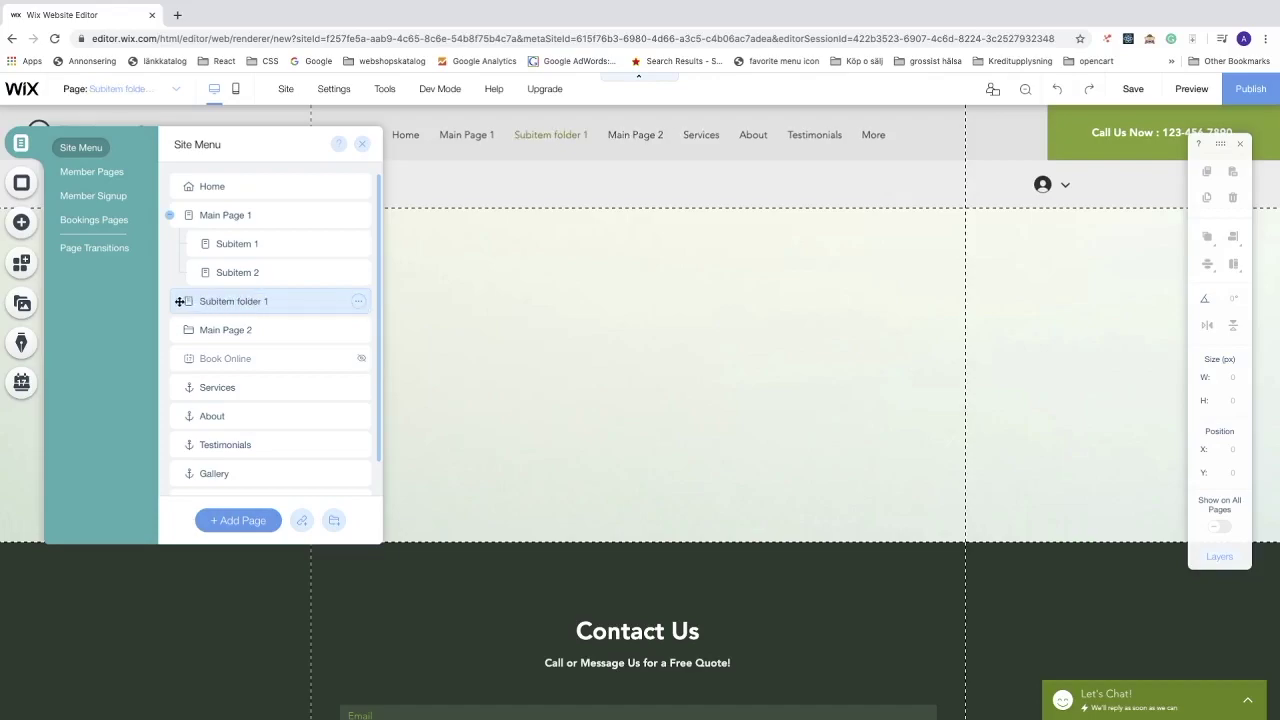
left_click_drag(178, 301, 207, 322)
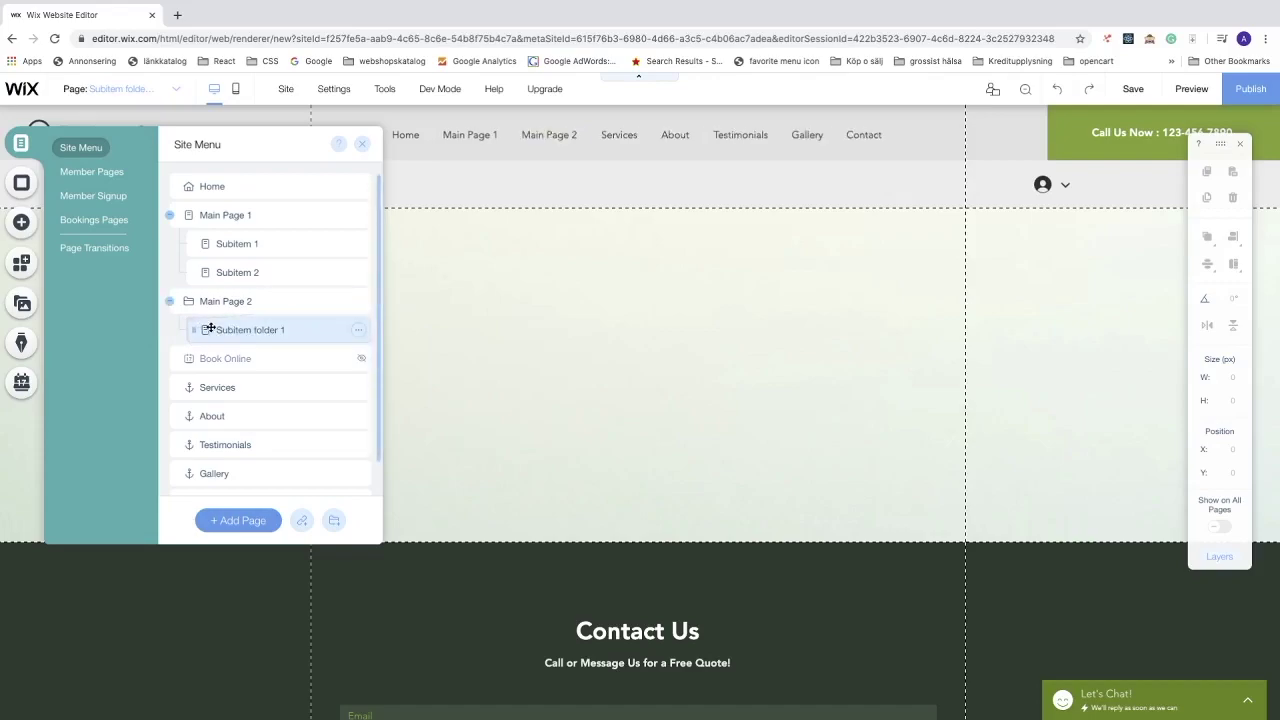
left_click(244, 521)
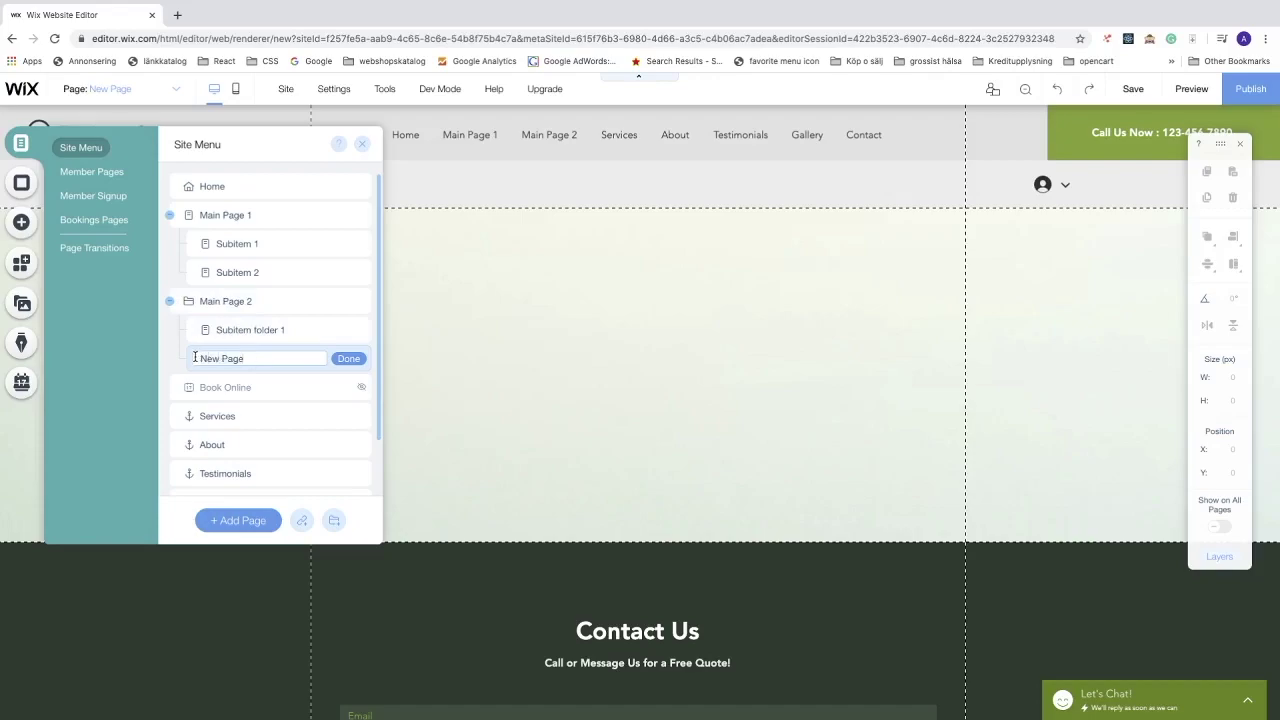
Rename the newest page to 'Subitem folder 2', then select Main Page 2
key("ctrl+a")
type("S")
left_click(347, 358)
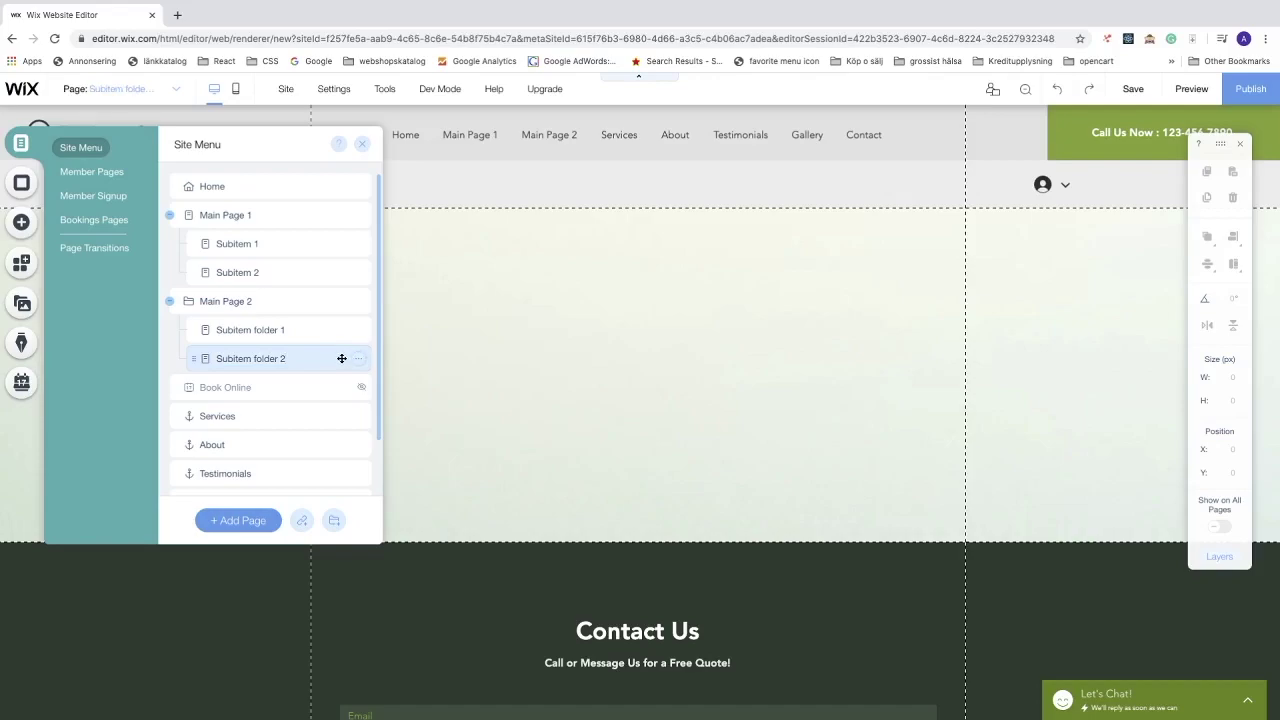
left_click(292, 304)
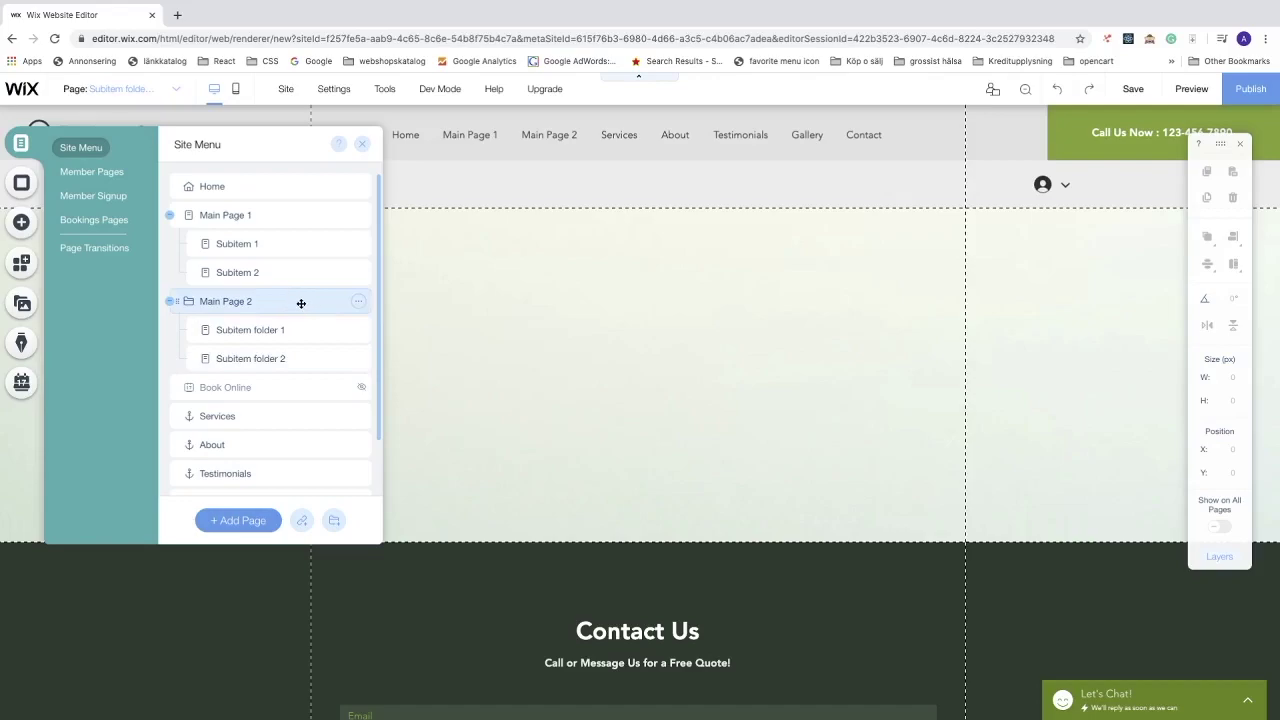
left_click(480, 380)
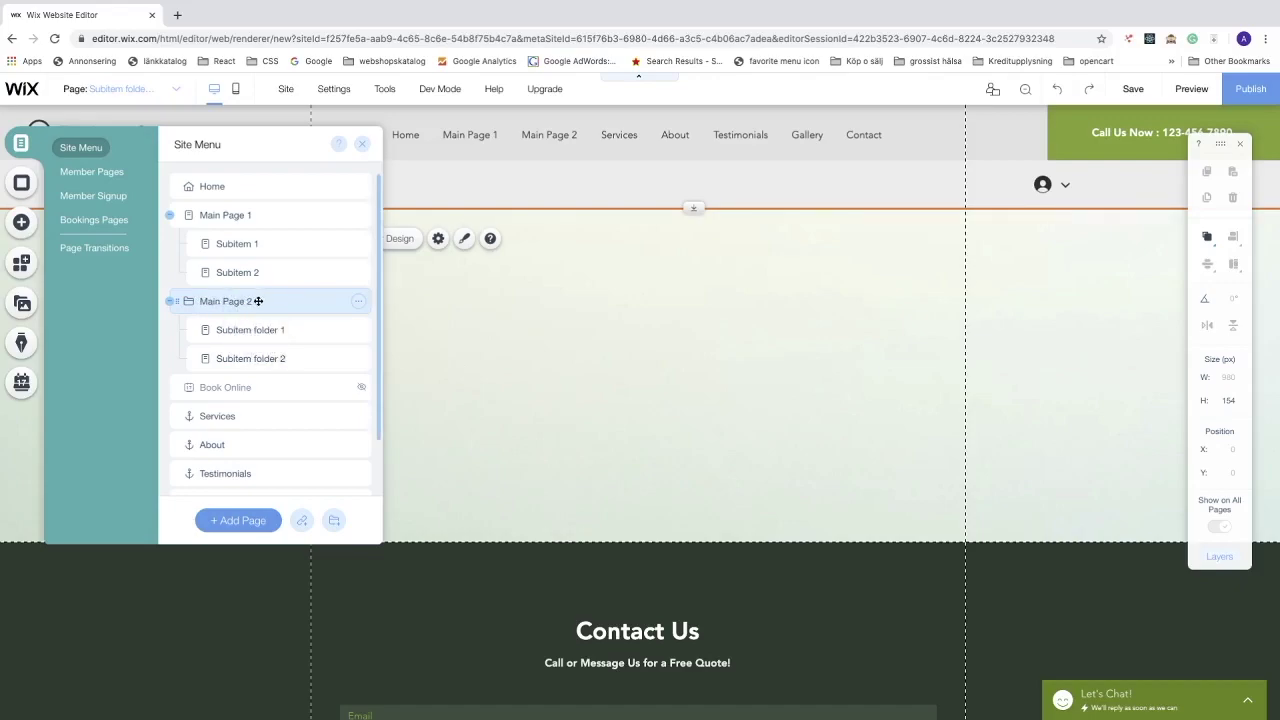
Set the Water Drop video as the Subitem folder 1 page background
left_click(250, 332)
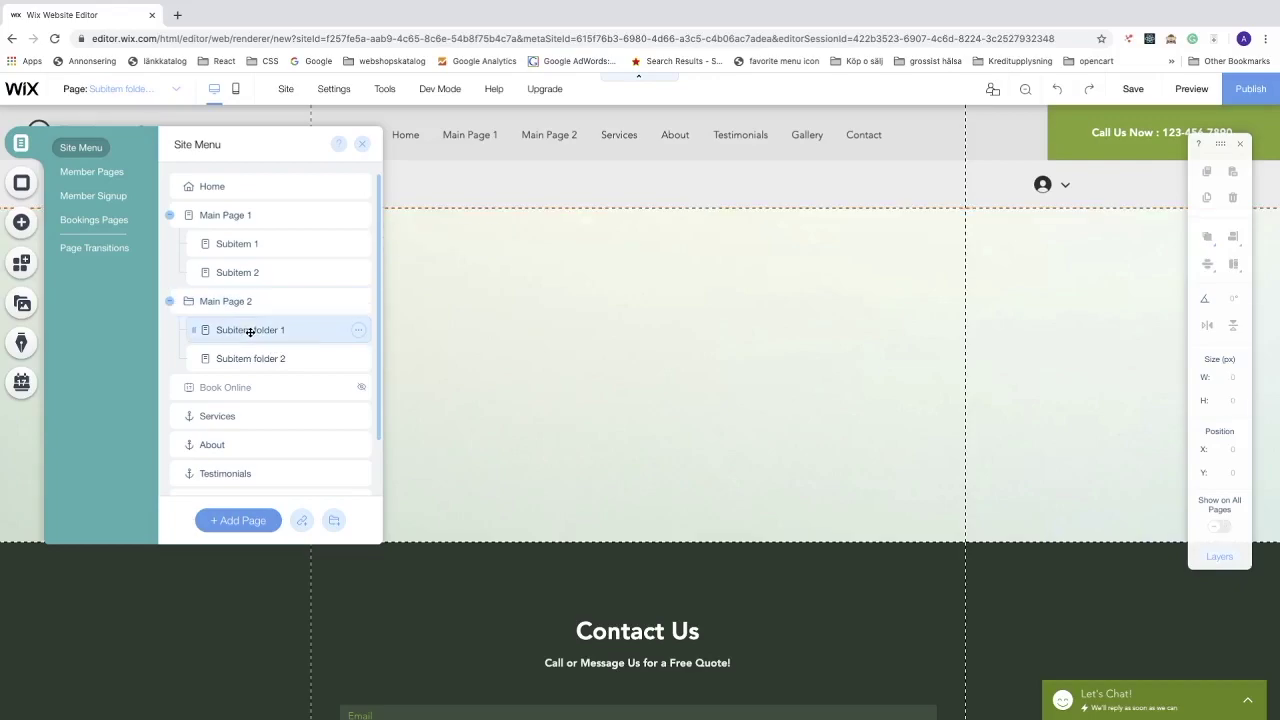
left_click(468, 323)
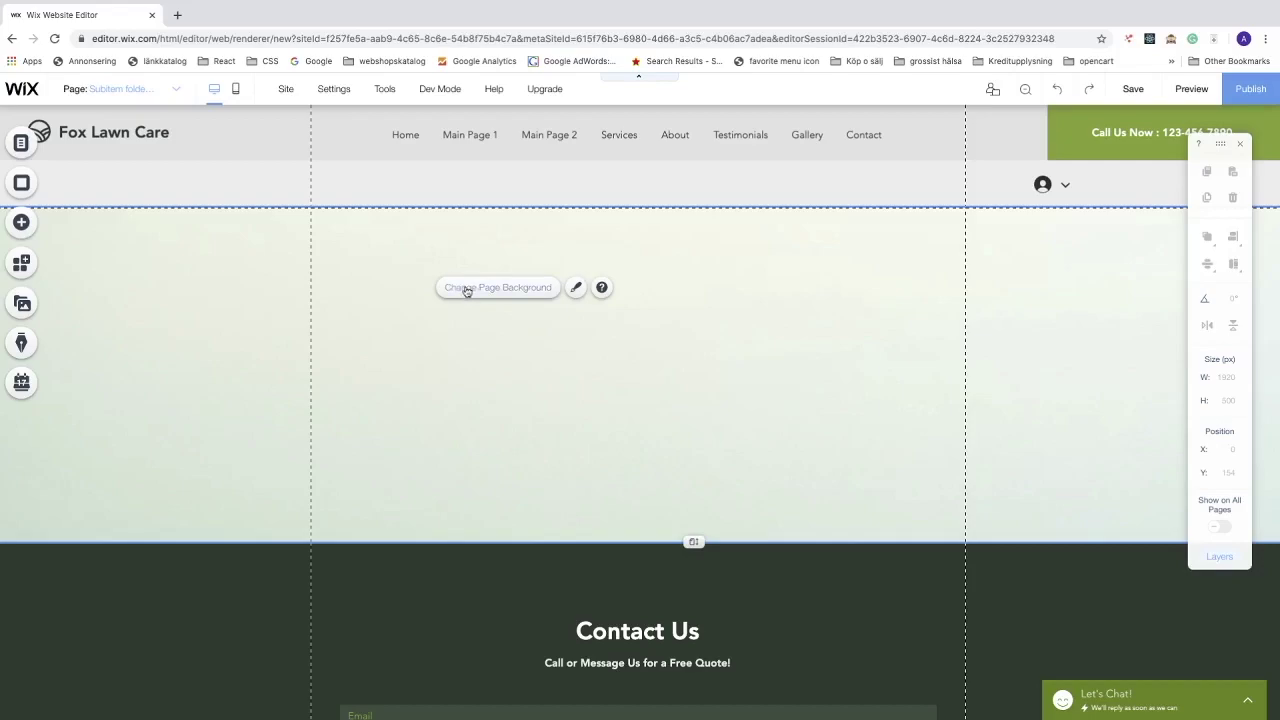
left_click(466, 289)
mouse_move(224, 350)
scroll(190, 356, "down", 1)
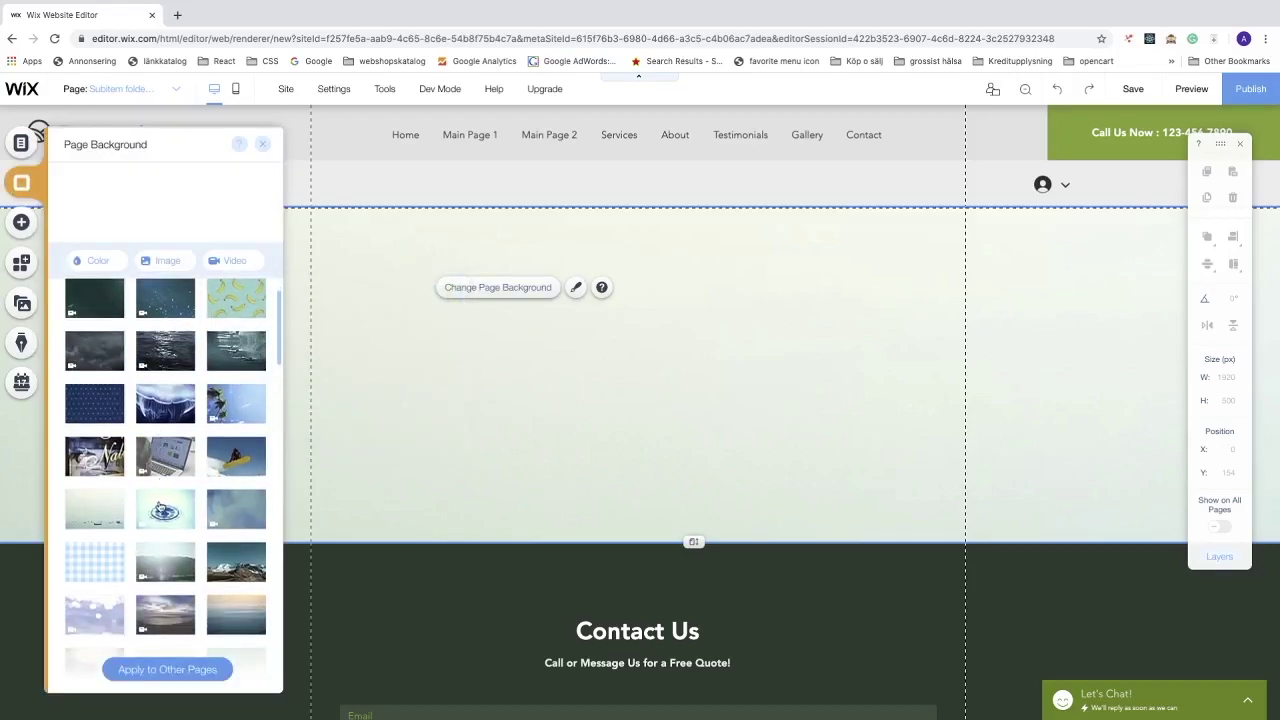
left_click(163, 510)
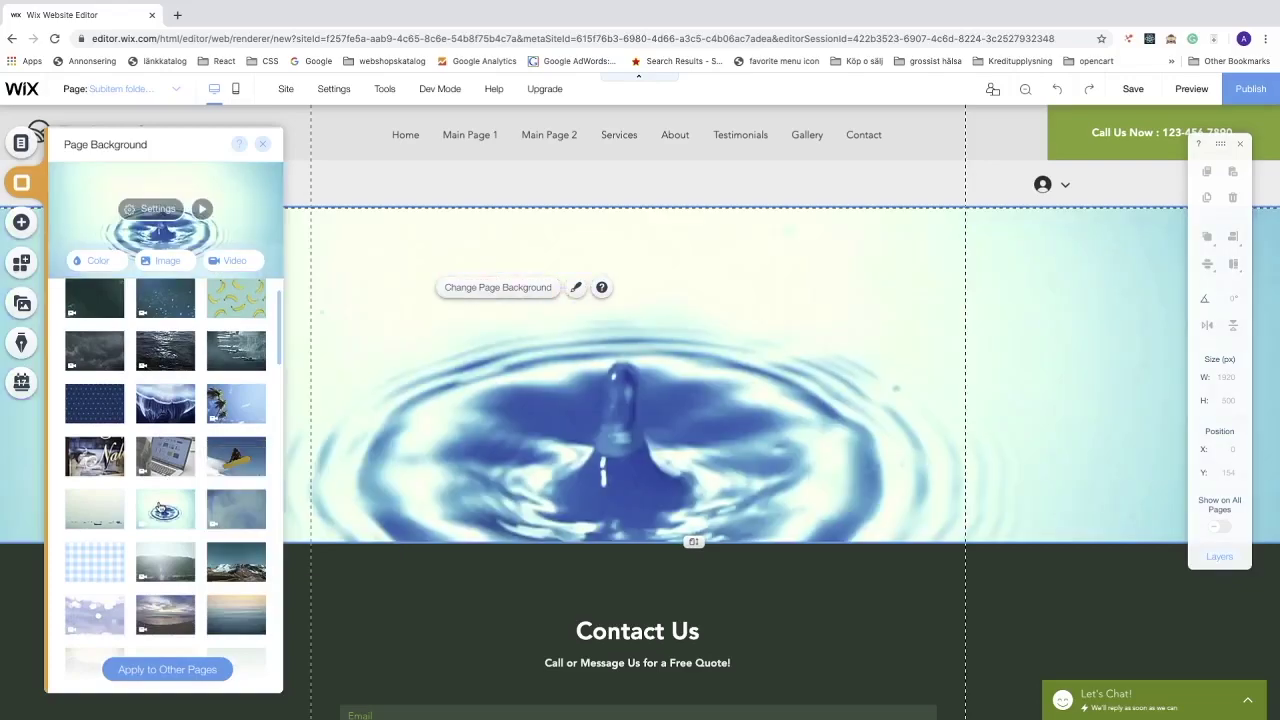
left_click(263, 145)
left_click(20, 143)
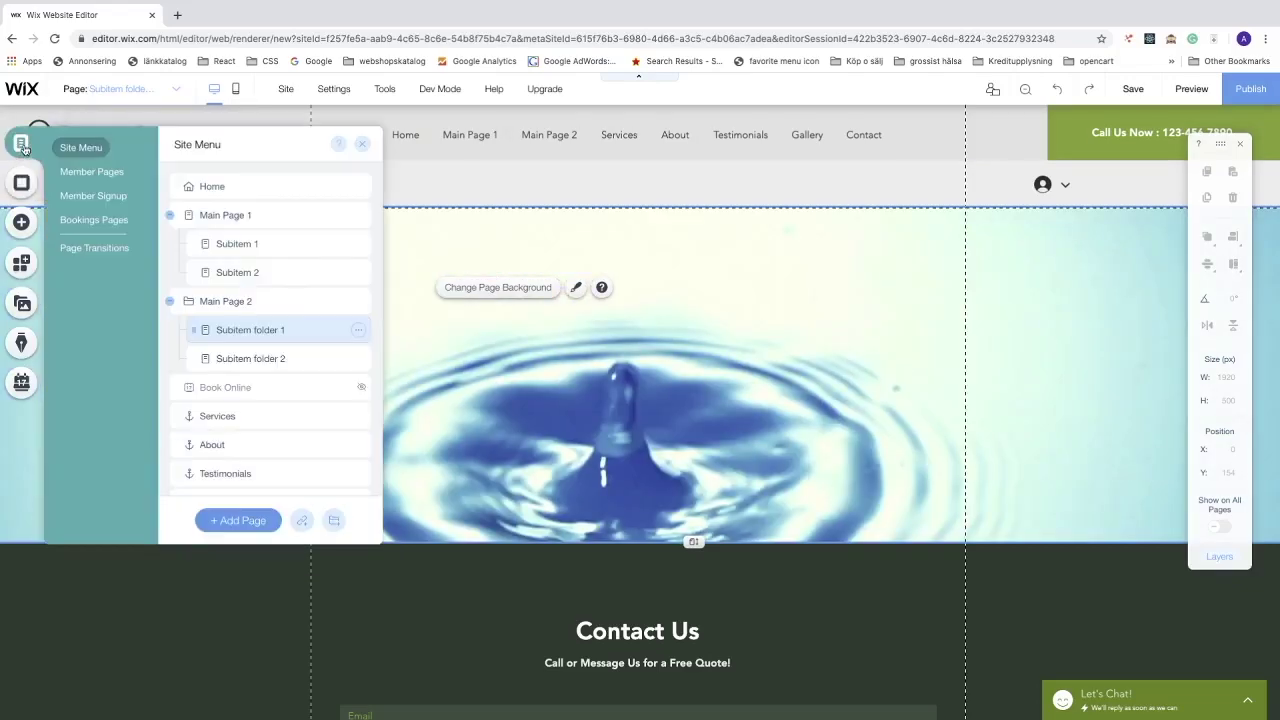
Give Subitem folder 2 the blurry sea-and-sky image as its page background
left_click(254, 362)
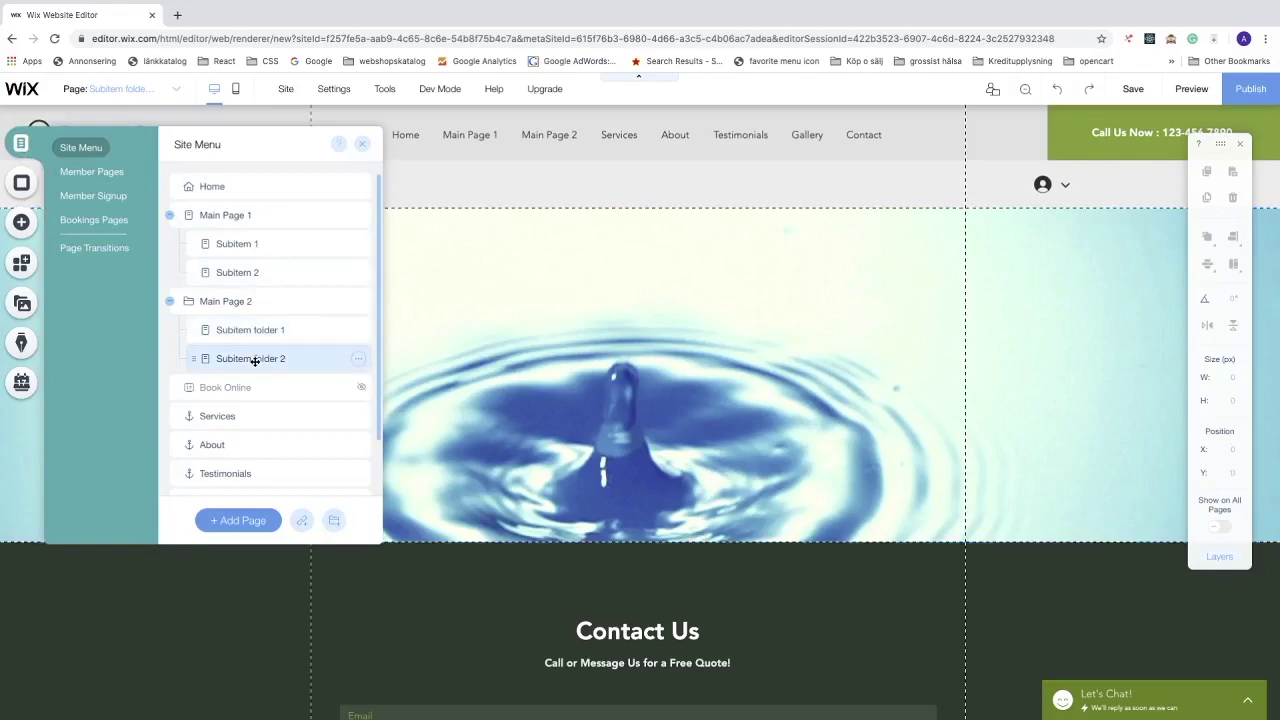
left_click(543, 343)
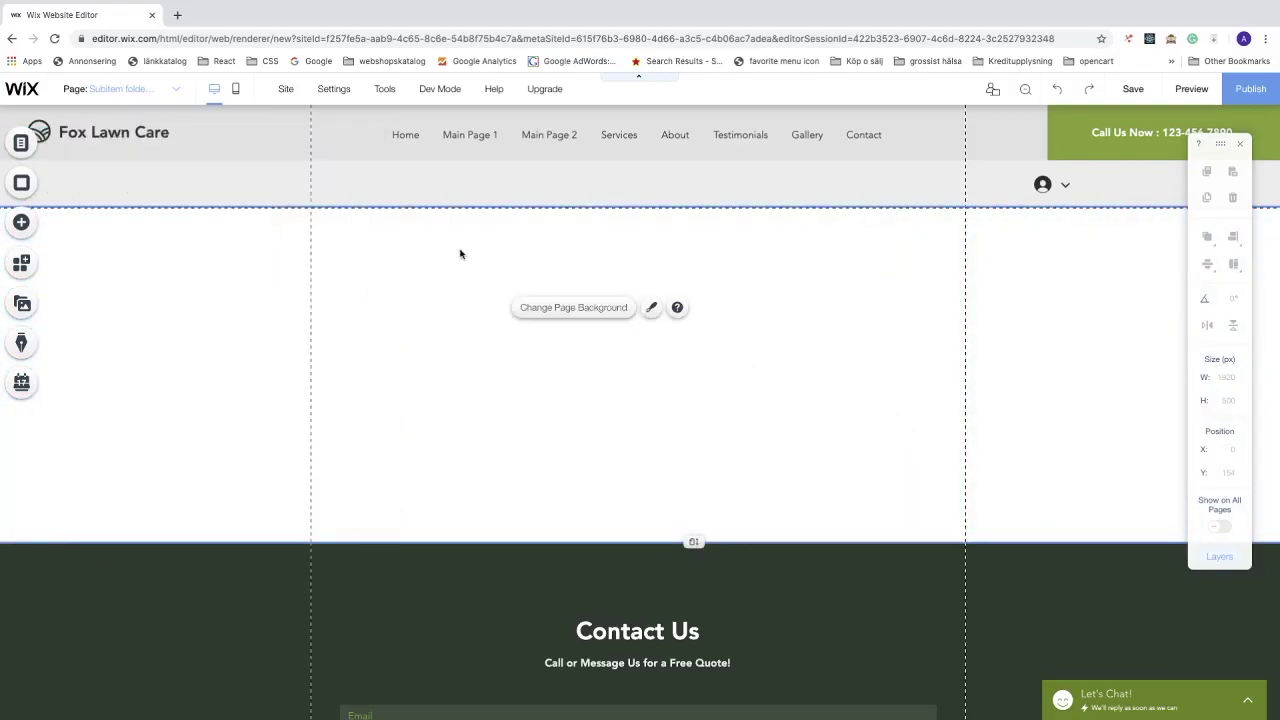
left_click(547, 308)
scroll(234, 489, "down", 3)
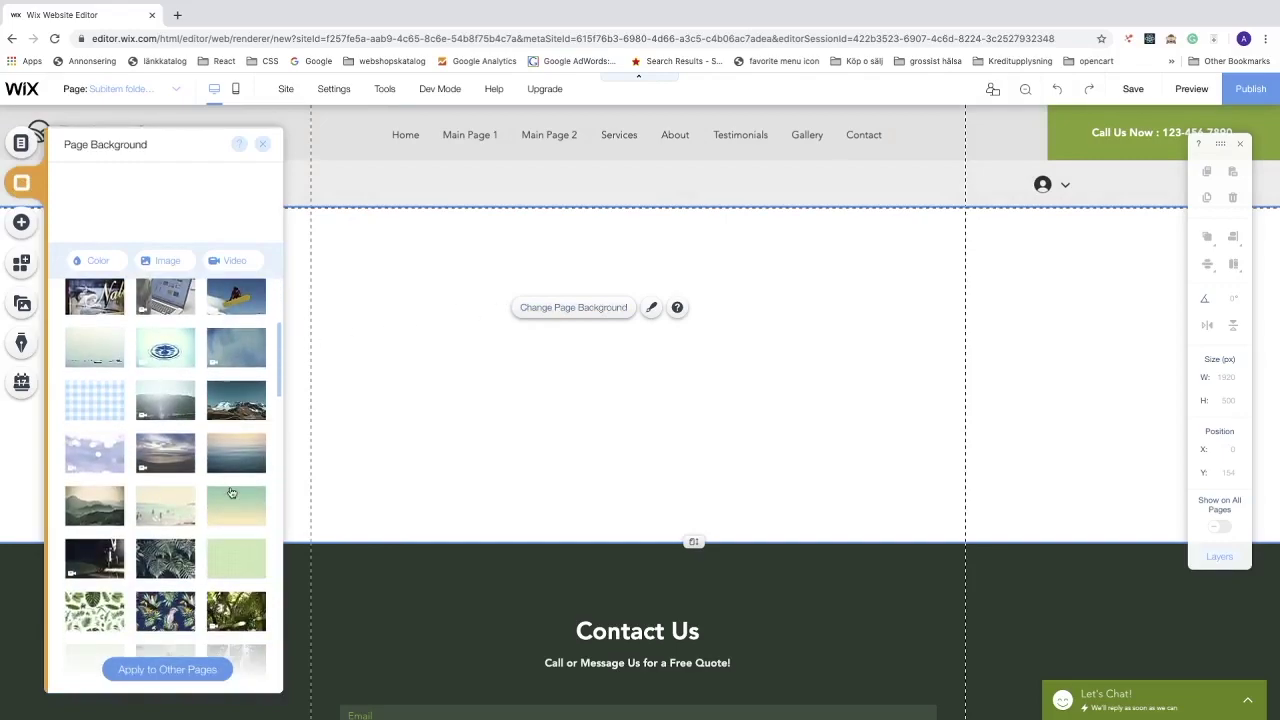
left_click(230, 455)
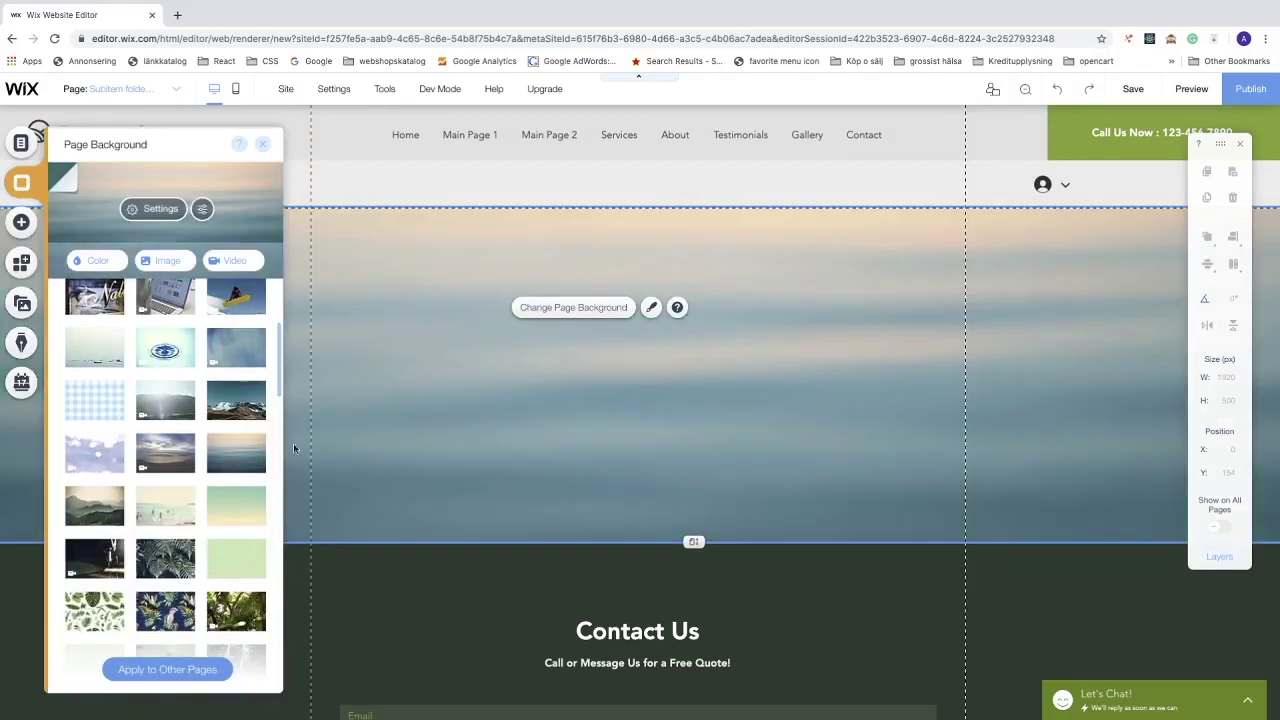
left_click(264, 143)
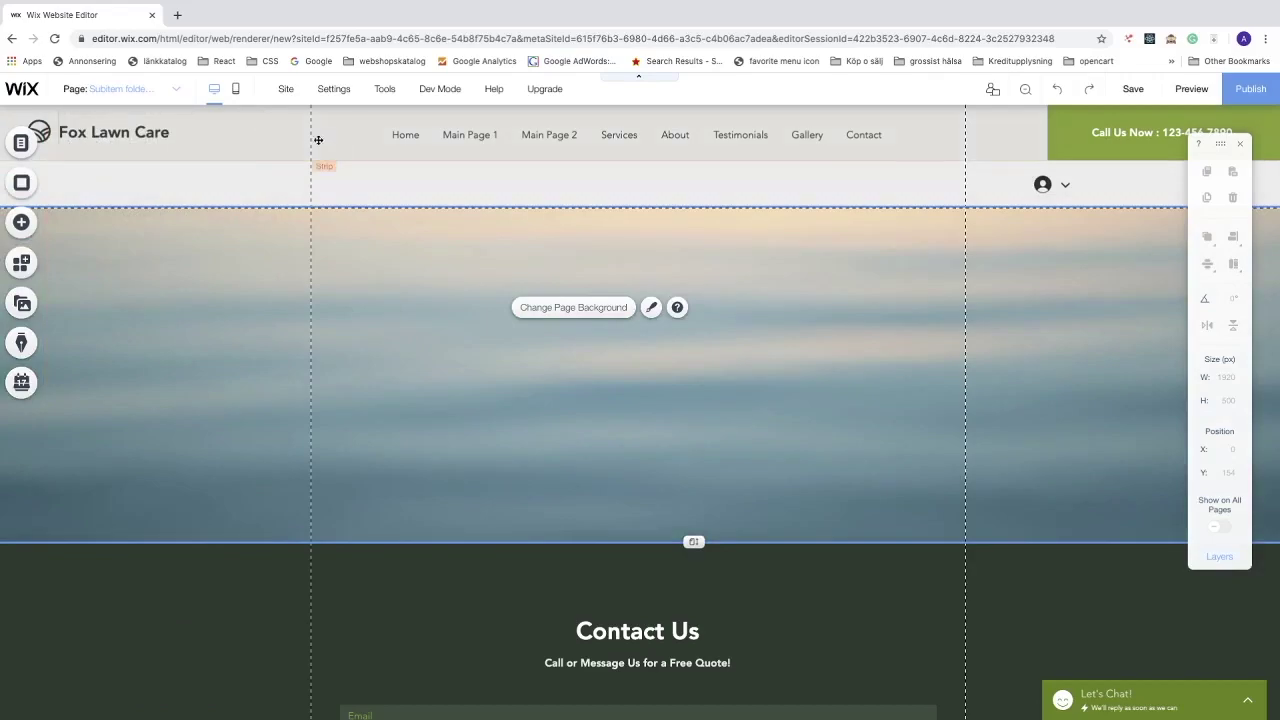
left_click(22, 146)
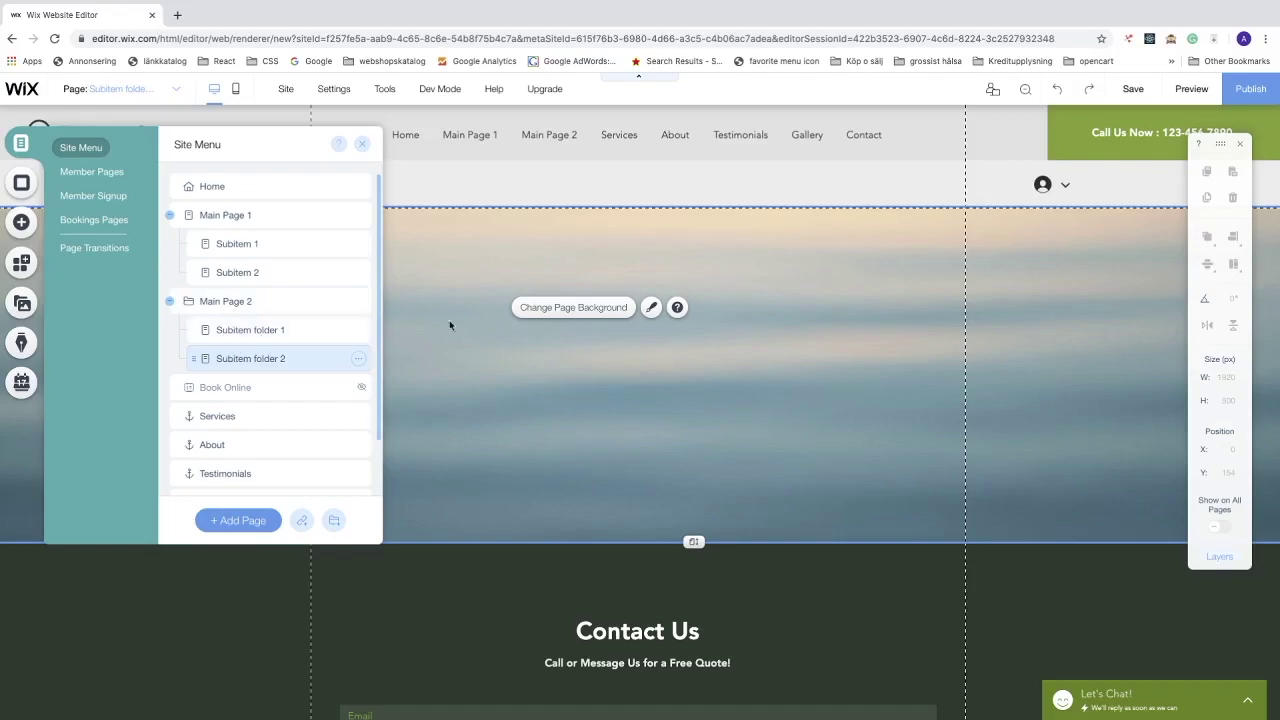
Launch the preview of the Fox Lawn Care site from the top bar
left_click(1190, 89)
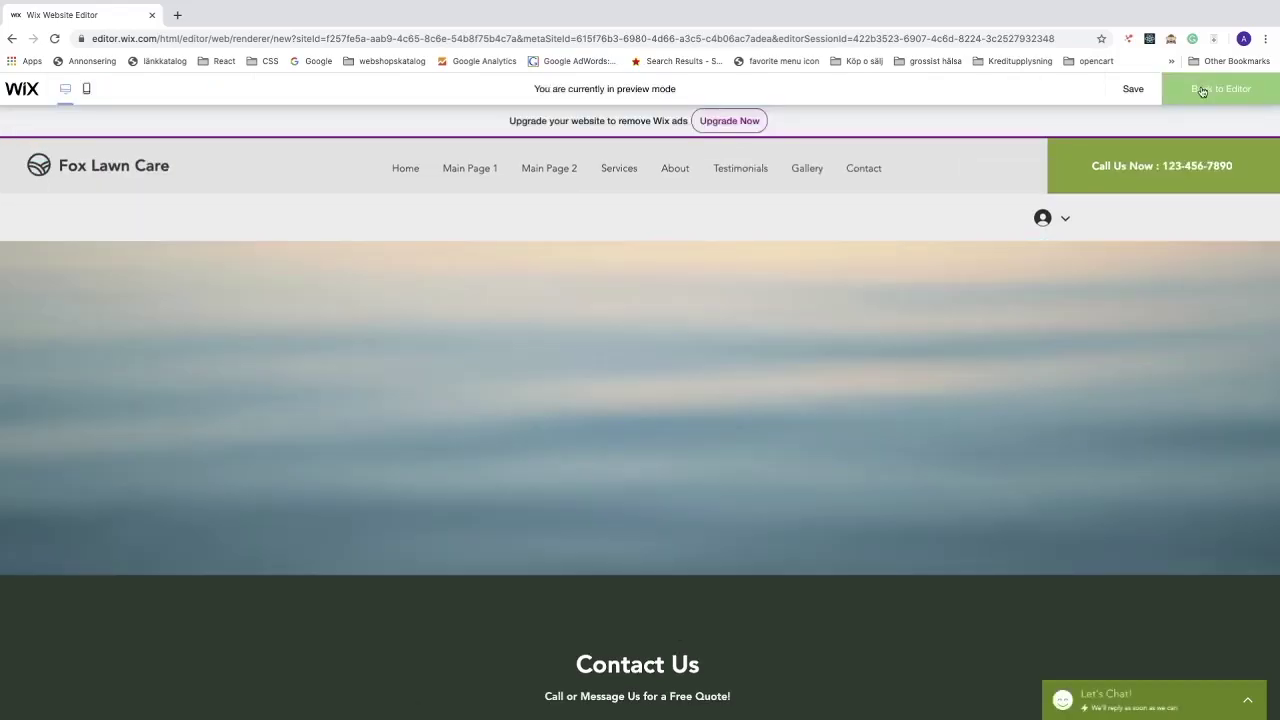
Open the Home page in the preview and inspect the Main Page 1 and Main Page 2 dropdowns
left_click(406, 171)
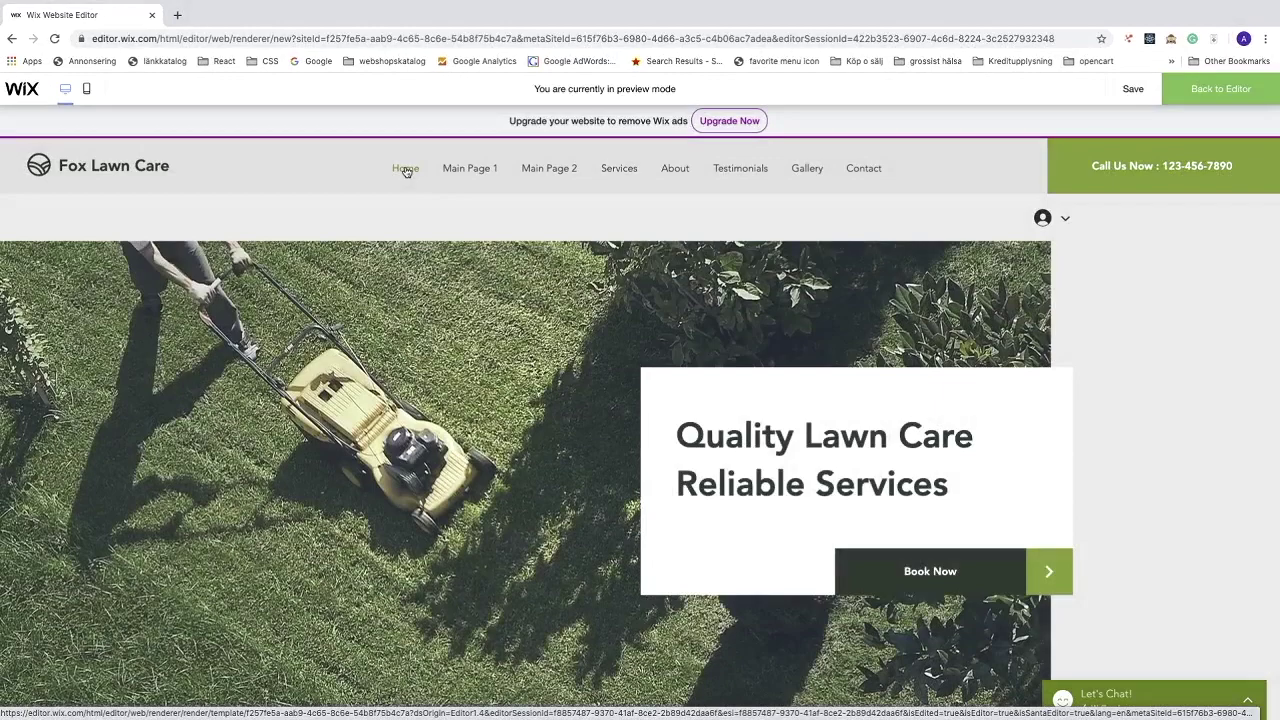
mouse_move(446, 171)
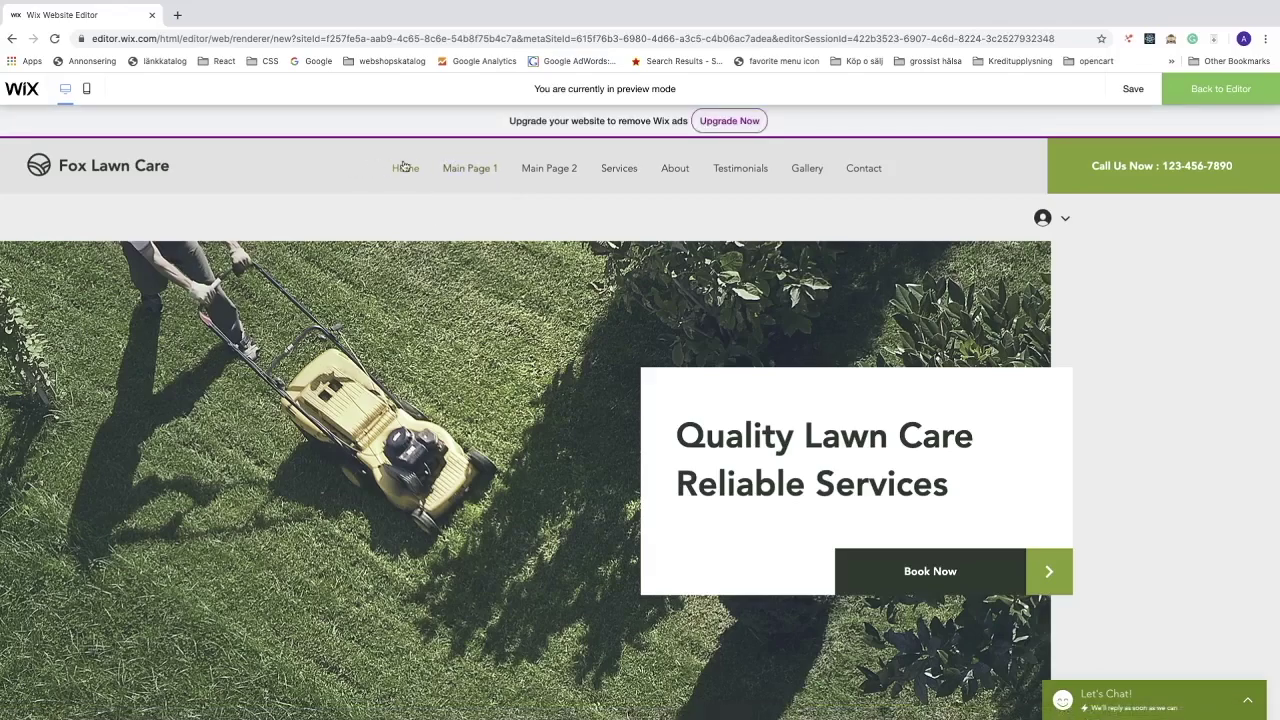
mouse_move(533, 171)
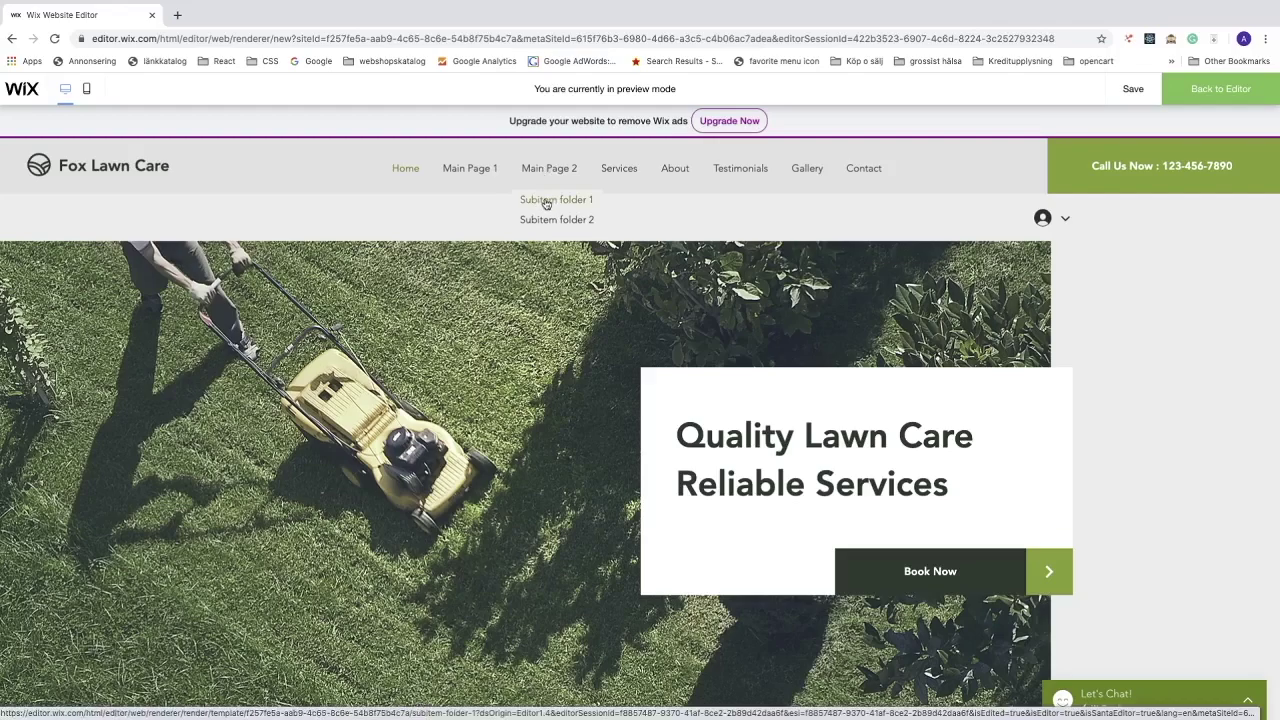
View the Subitem folder 1 and Subitem folder 2 pages, then recheck the Main Page 1 and Main Page 2 dropdowns
left_click(546, 204)
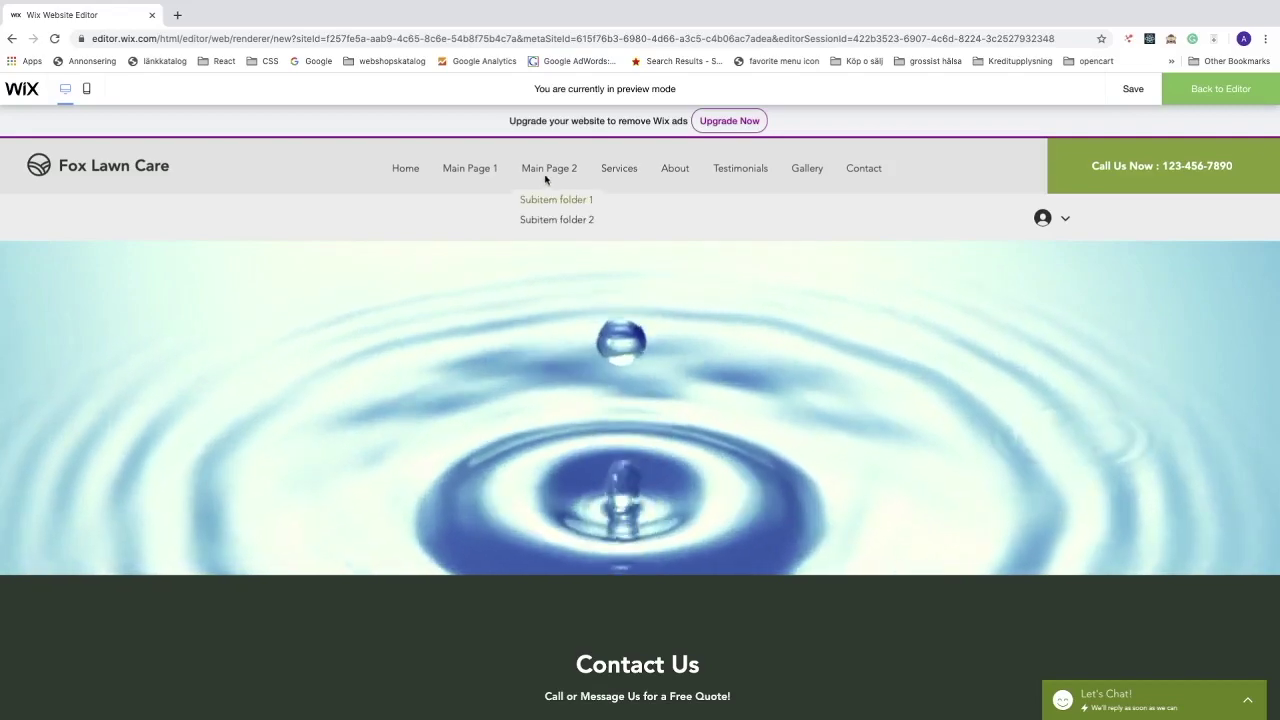
left_click(545, 222)
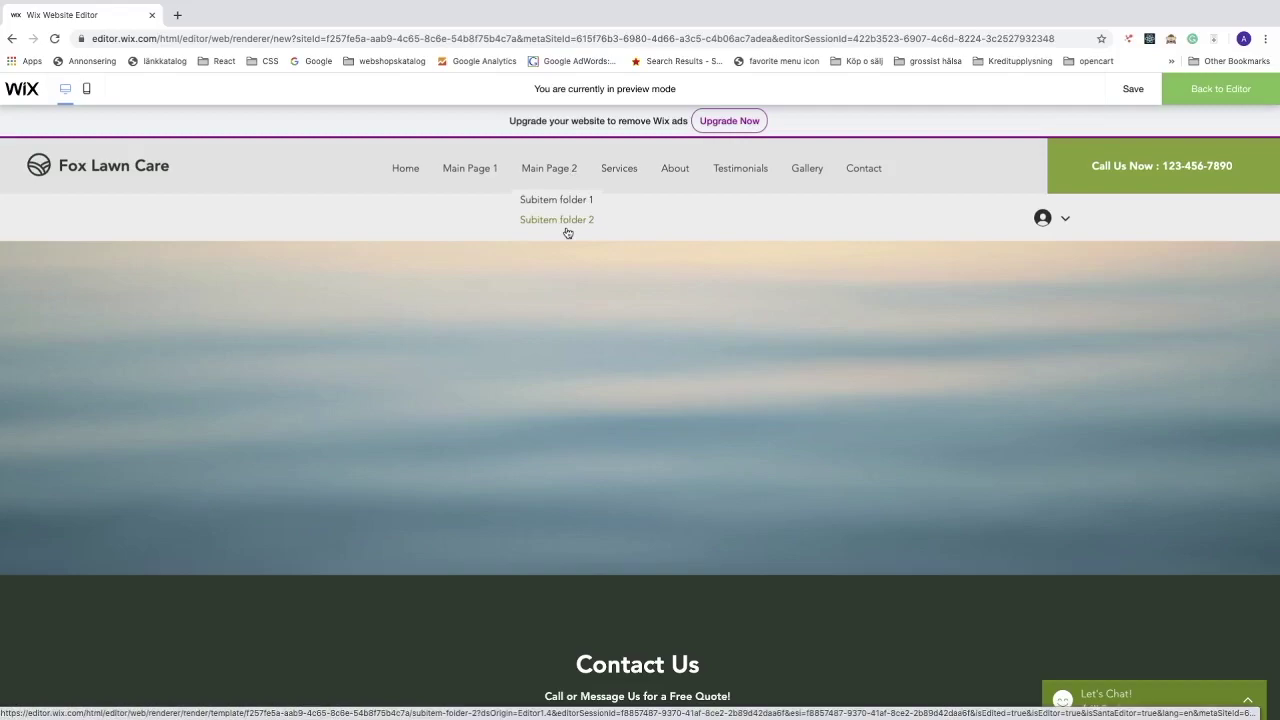
mouse_move(466, 165)
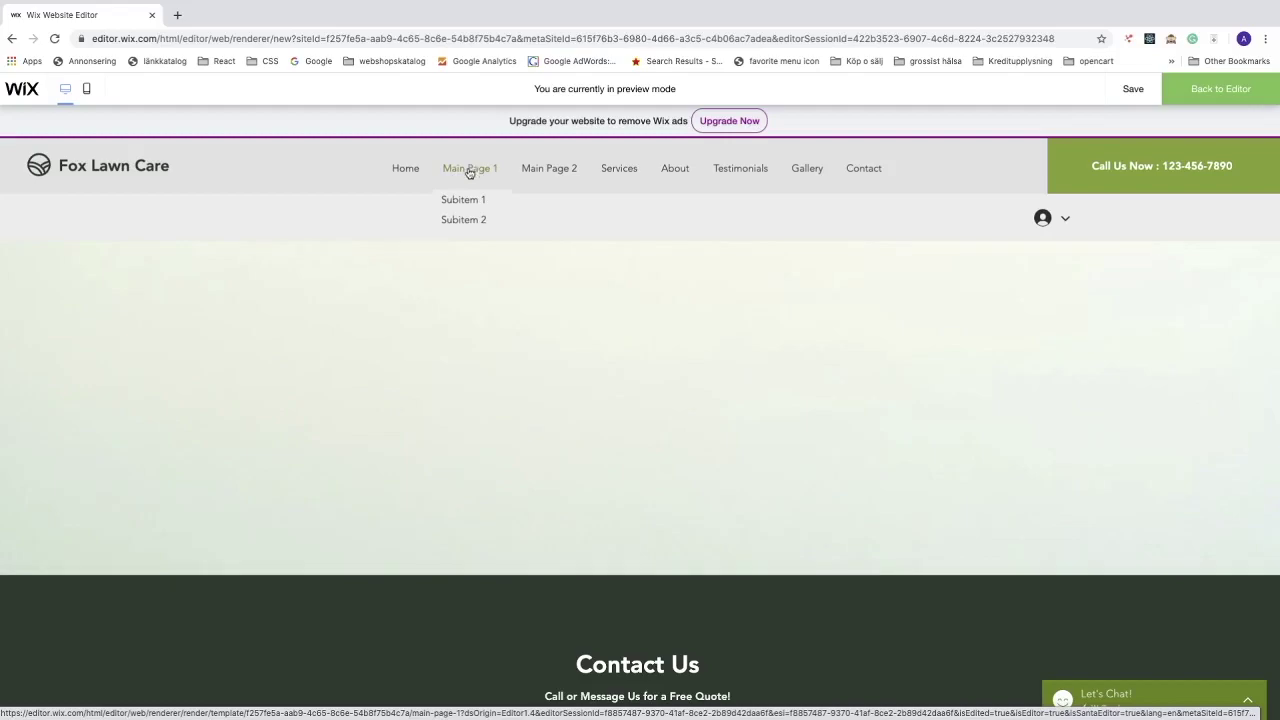
mouse_move(528, 168)
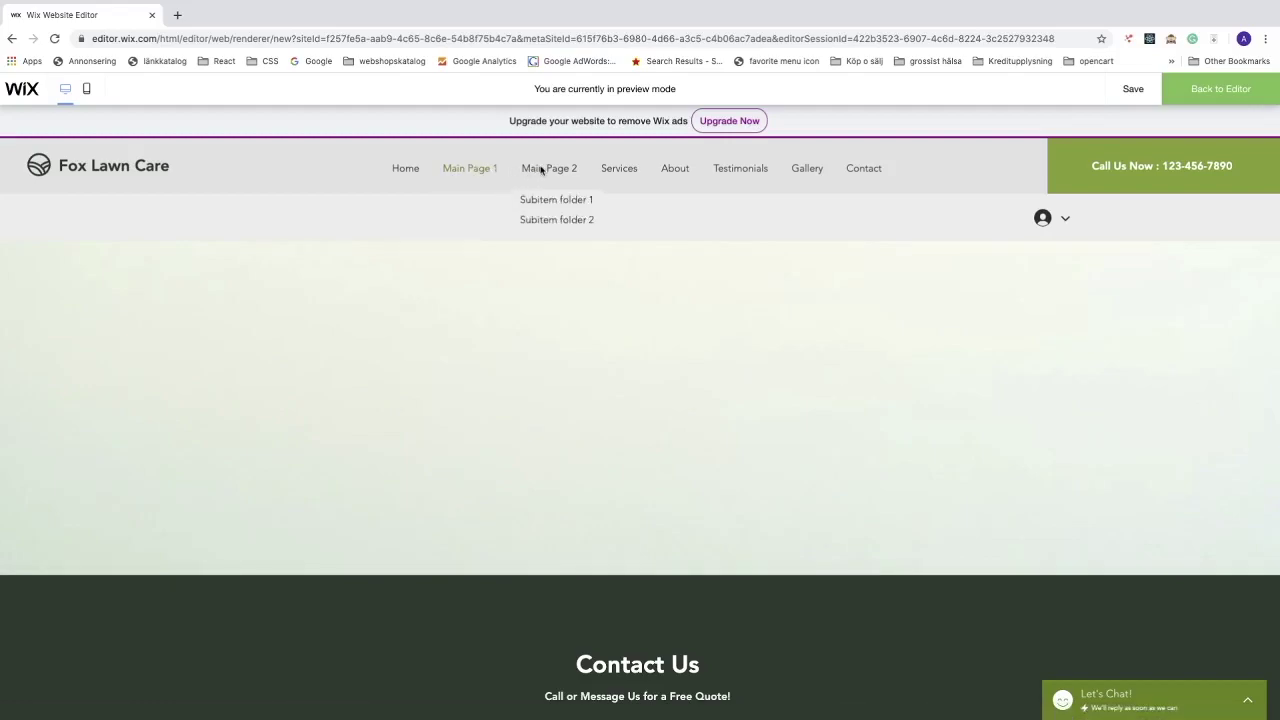